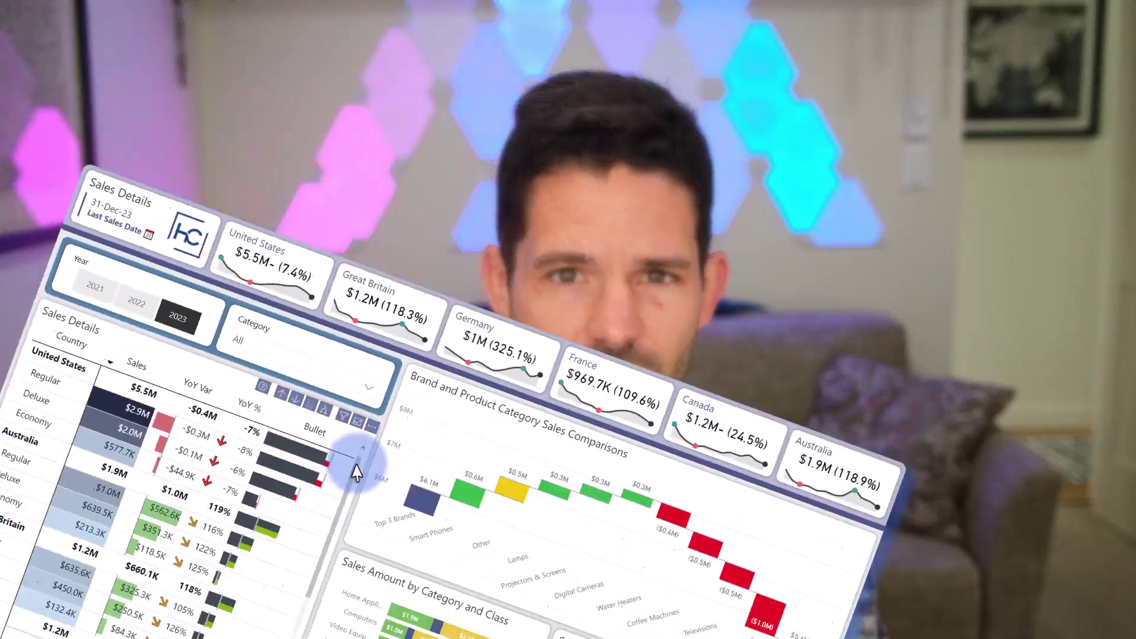
Open Options at Preview features and check that 'Dynamic format string for measures' is enabled.
left_click_drag(486, 267, 503, 406)
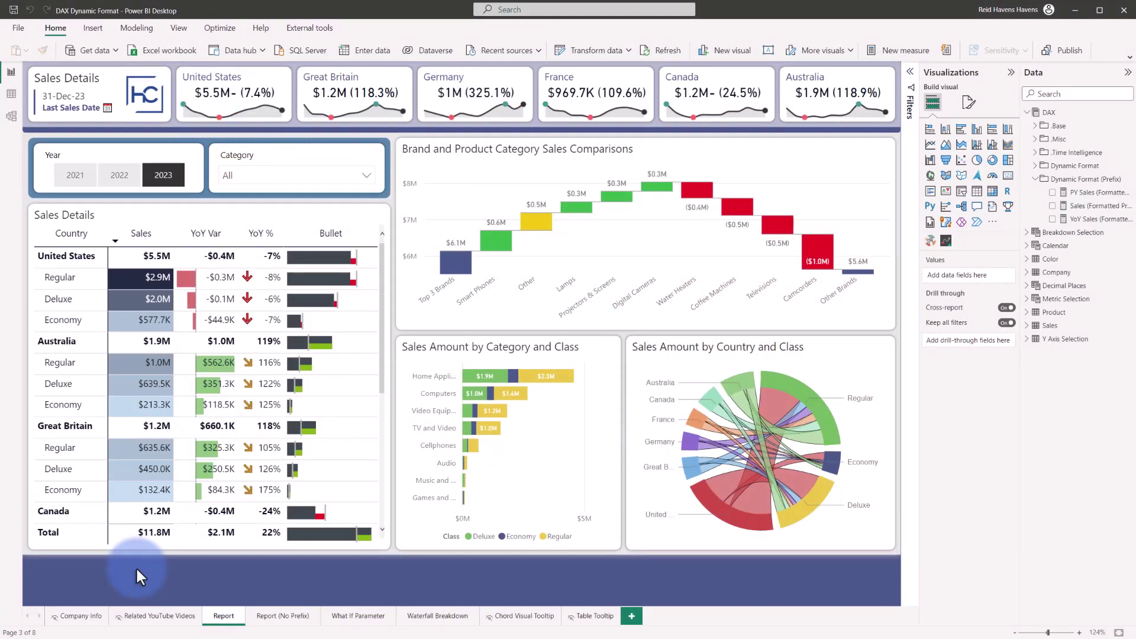
left_click(13, 31)
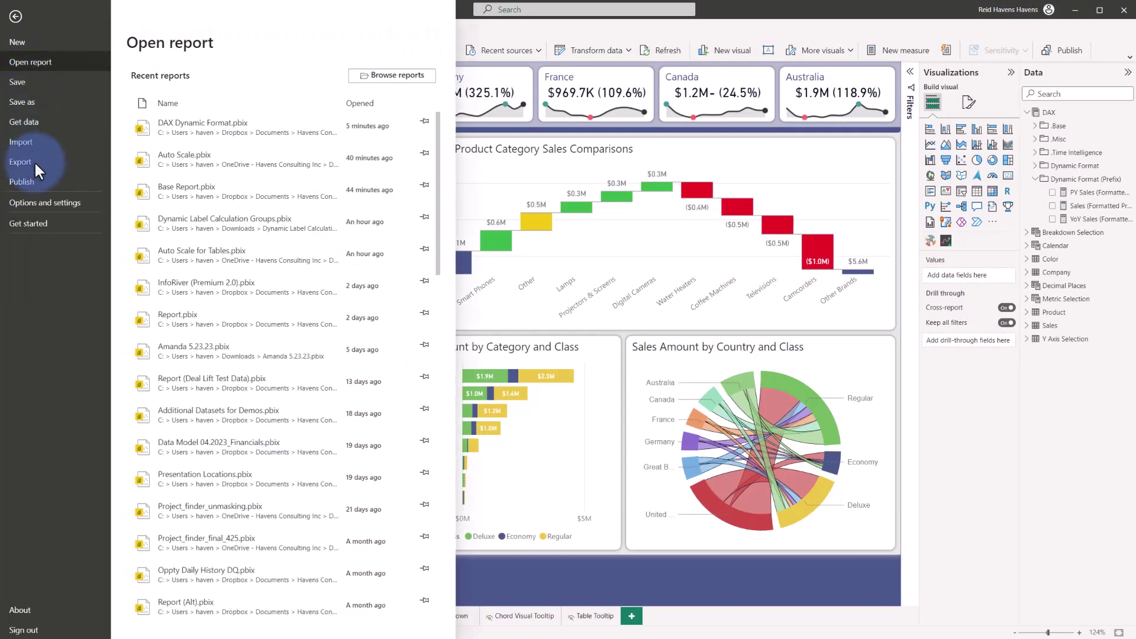
left_click(40, 201)
left_click(177, 83)
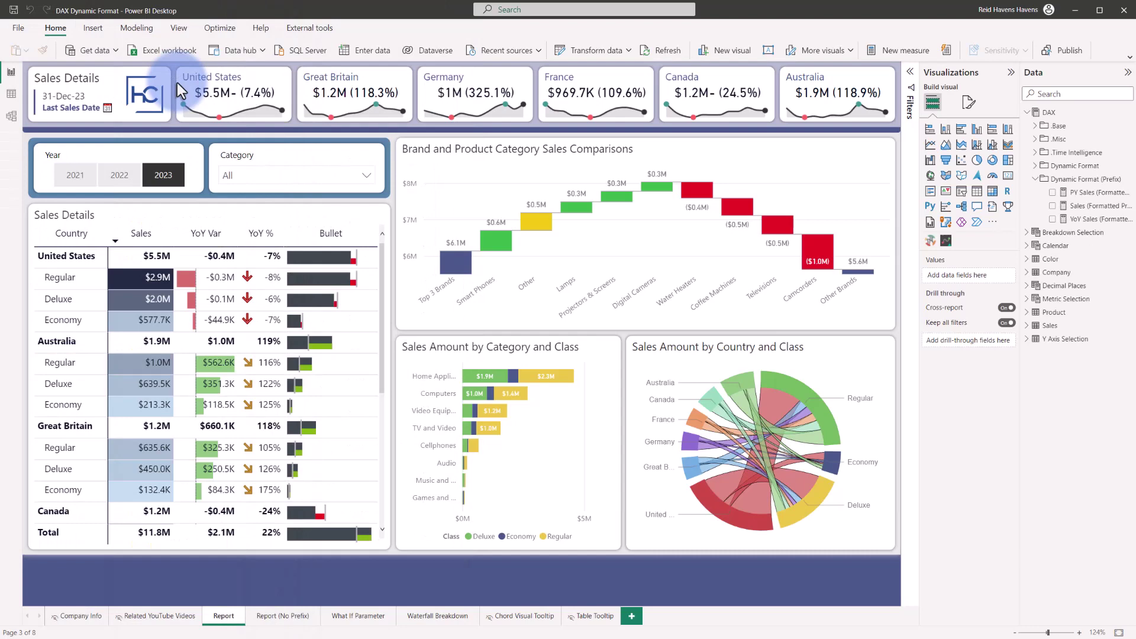
left_click(359, 325)
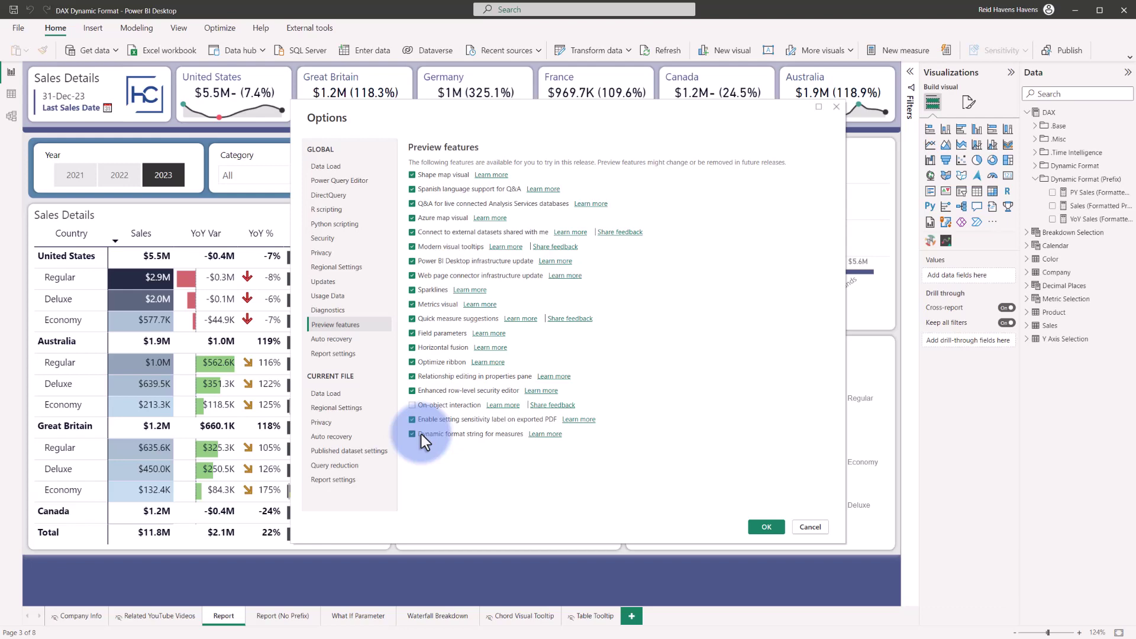
Confirm Options with the preview feature on, then select the Sales Details table to view its fields.
left_click(764, 524)
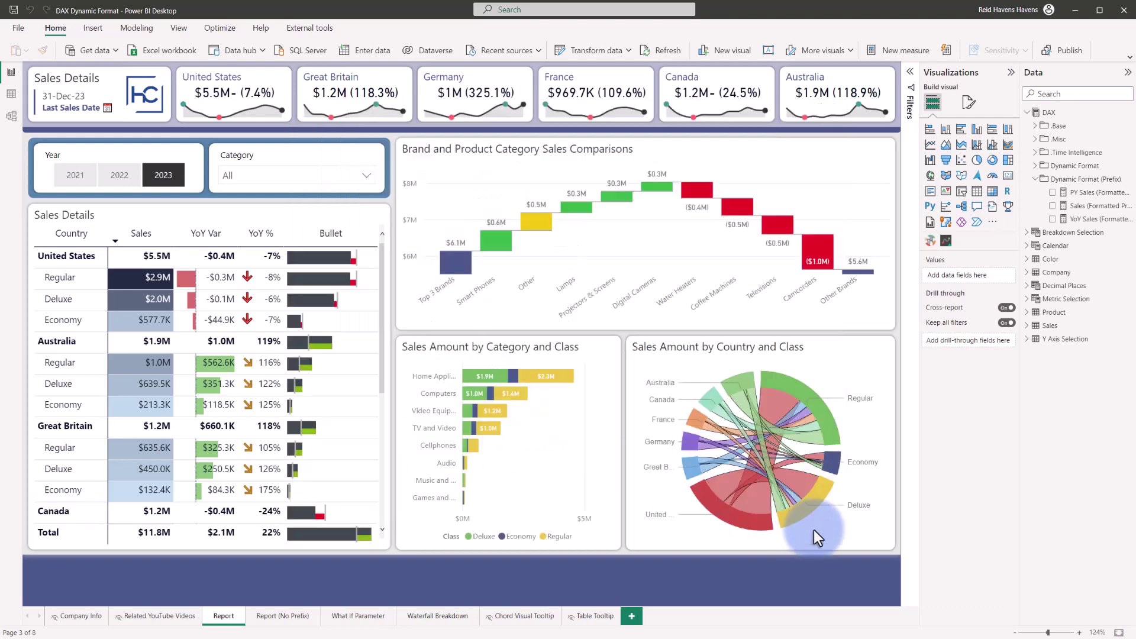
left_click(168, 212)
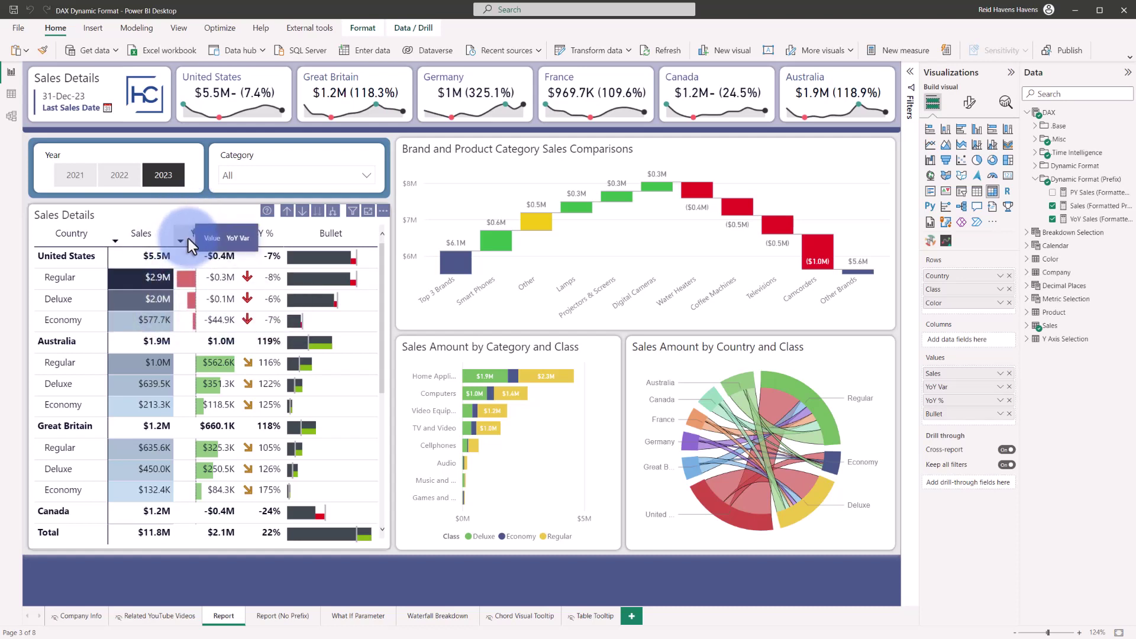
mouse_move(383, 253)
left_mouse_down()
mouse_move(383, 393)
mouse_move(373, 241)
left_mouse_up()
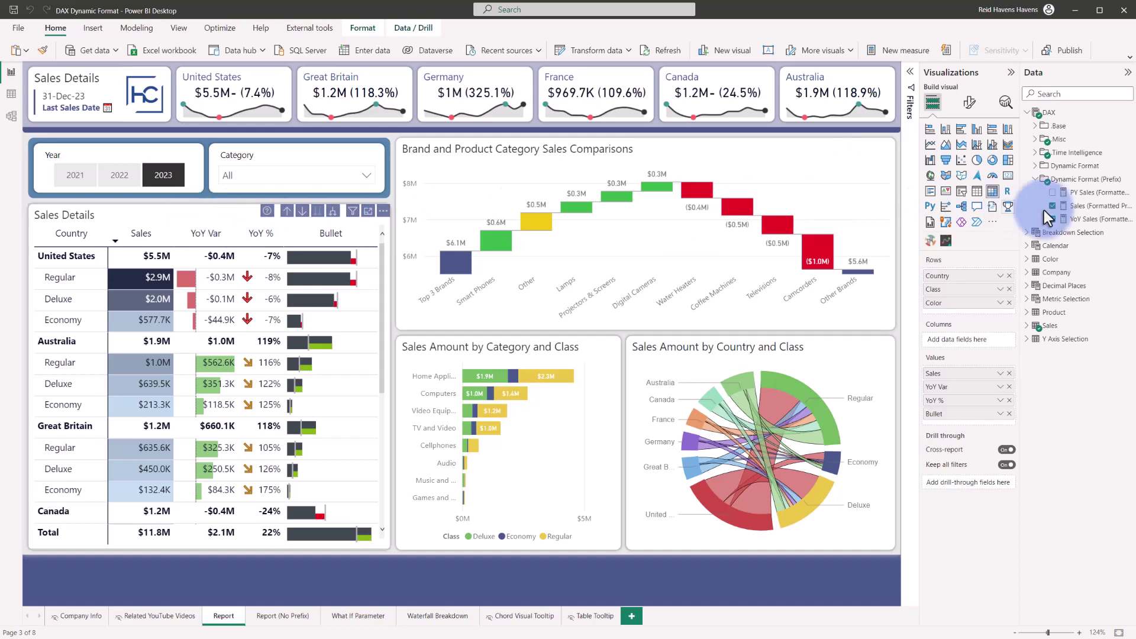
Review the Sales (Formatted Prefix) measure, whose formula is [Sales] with format type Dynamic.
left_click(1089, 207)
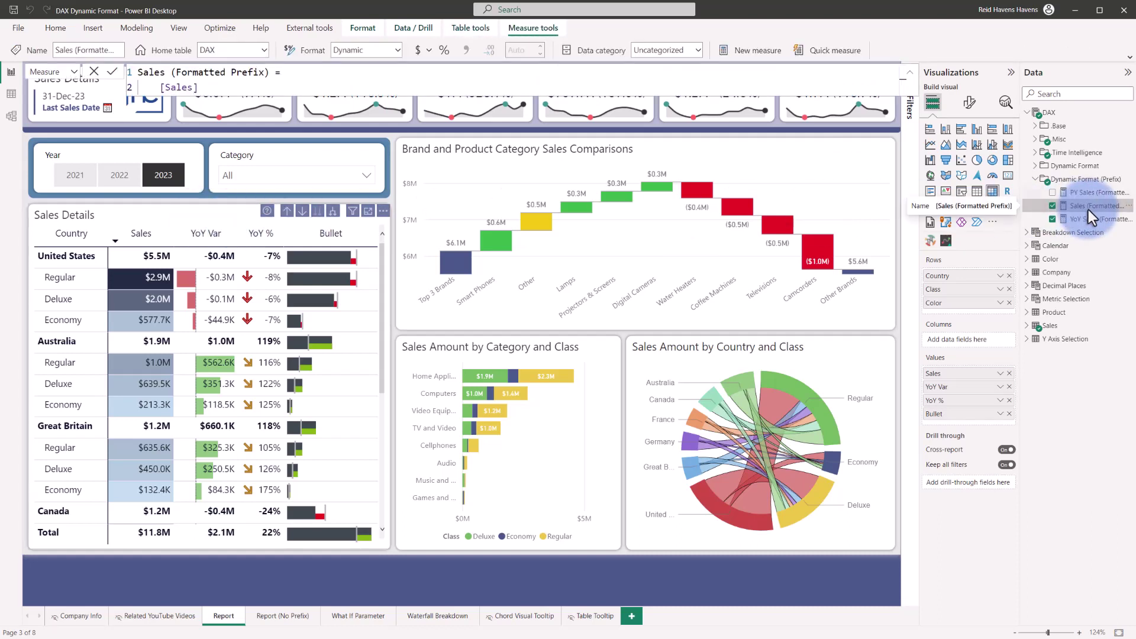
left_click_drag(160, 87, 218, 90)
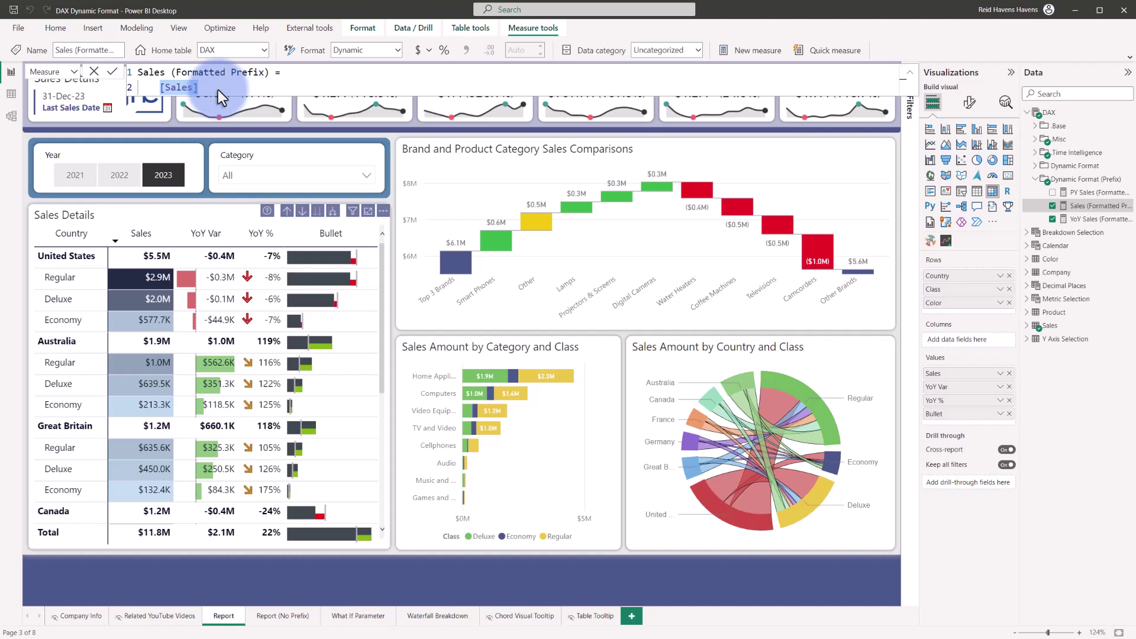
left_click(397, 53)
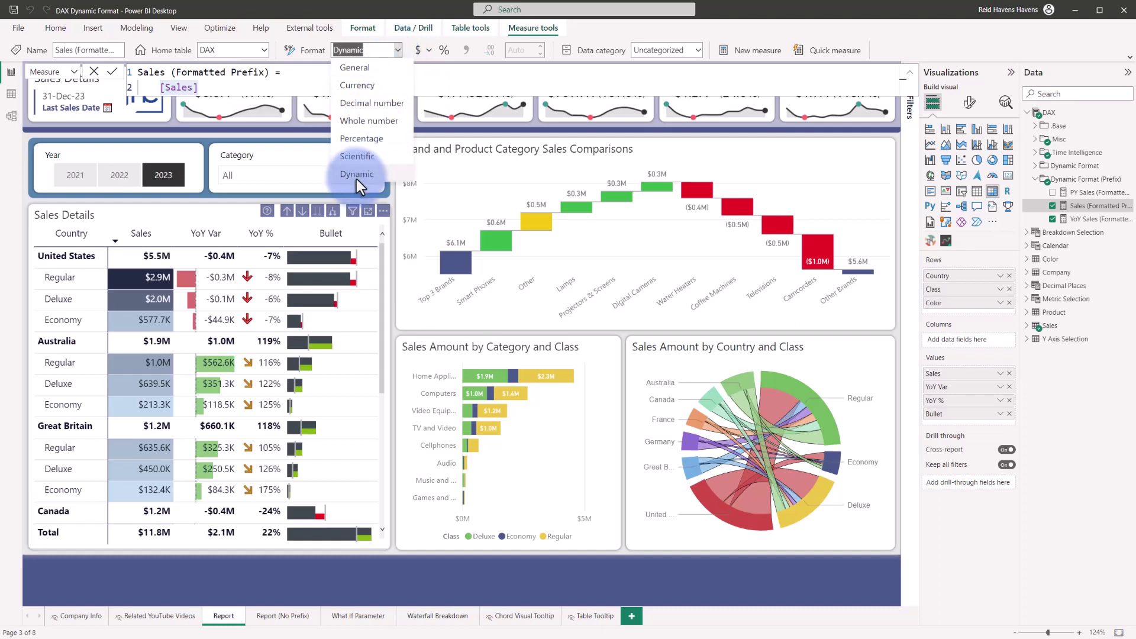
left_click(71, 72)
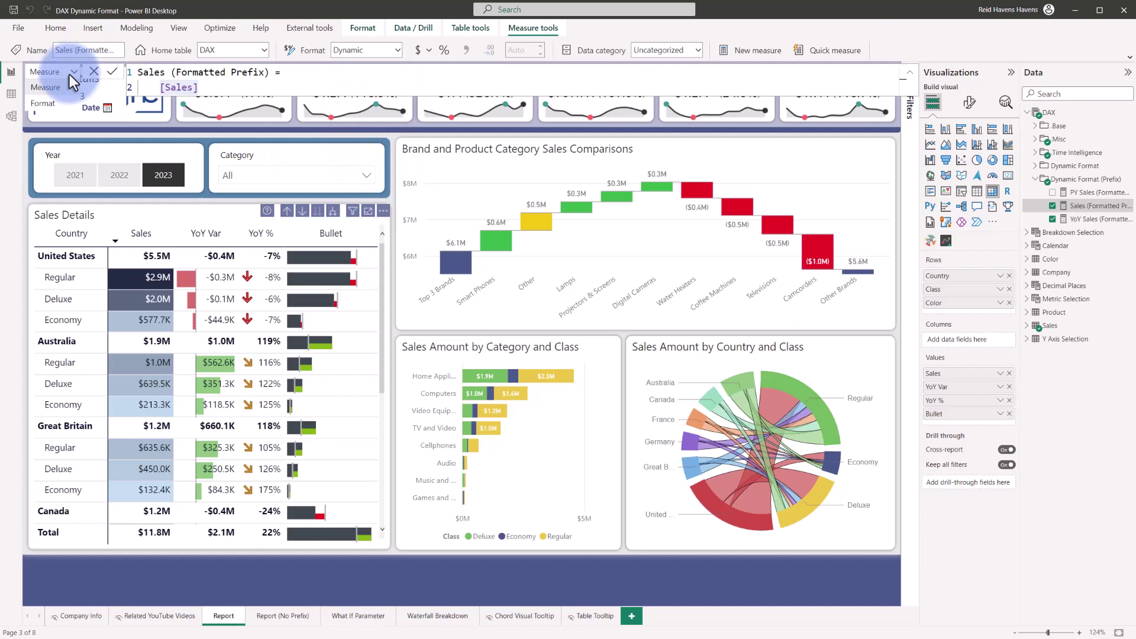
Show the measure's Format expression, noting the decimal-places variable and the returned Result with K/M/bn/T suffixes.
left_click(40, 104)
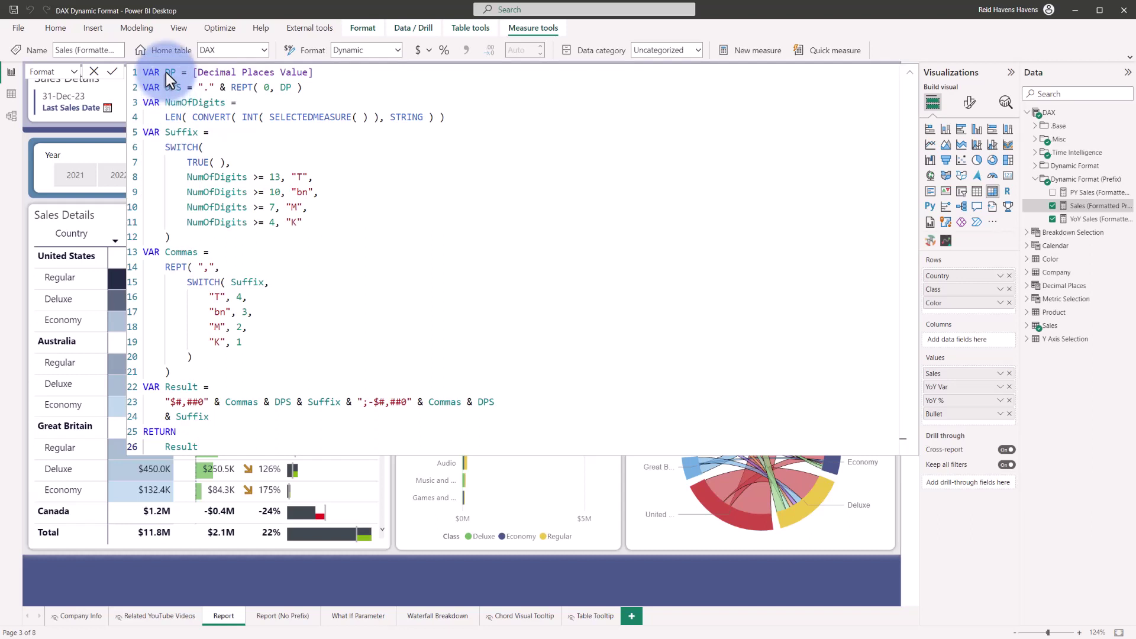
left_click_drag(166, 72, 314, 71)
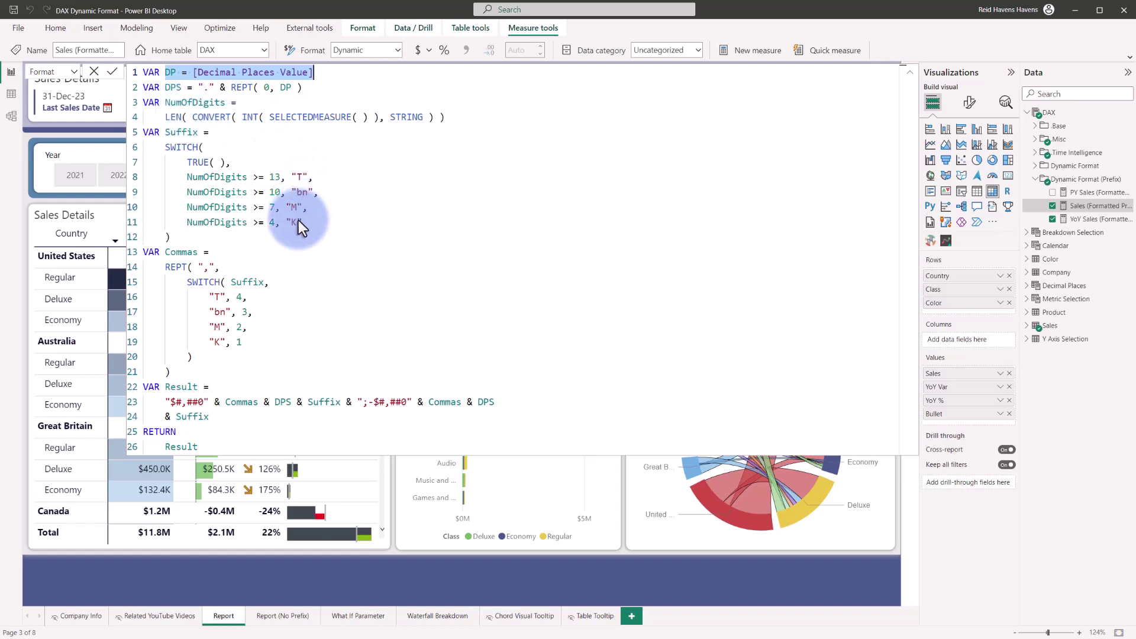
left_click_drag(165, 449, 186, 449)
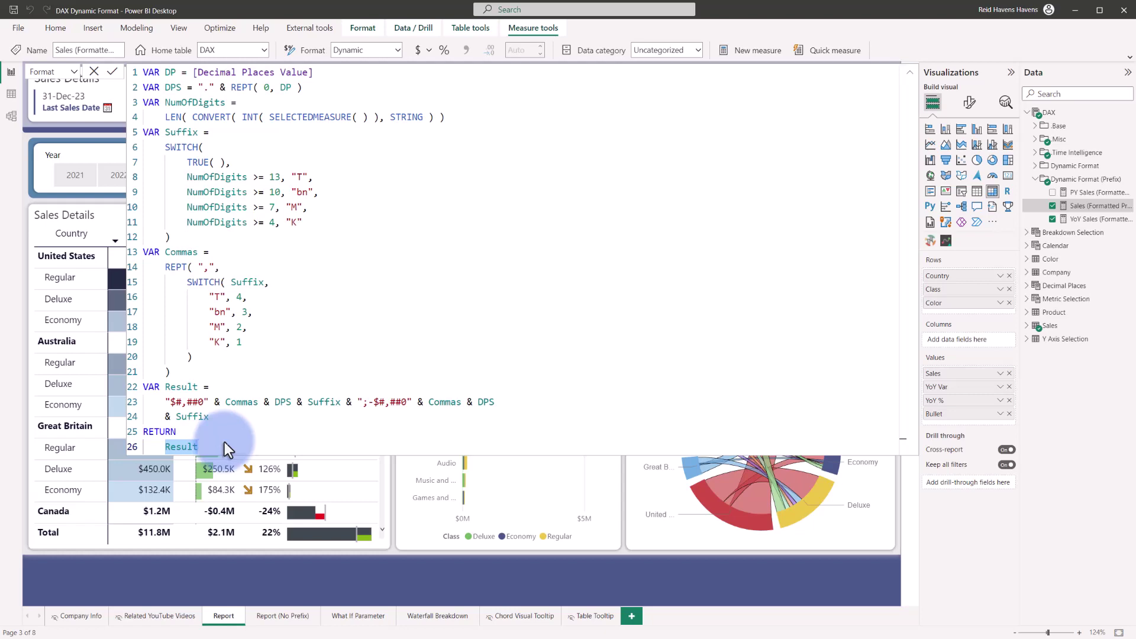
Widen the Data pane, expand Base (Average Sales, Sales, Units) and select the waterfall chart.
left_click(911, 72)
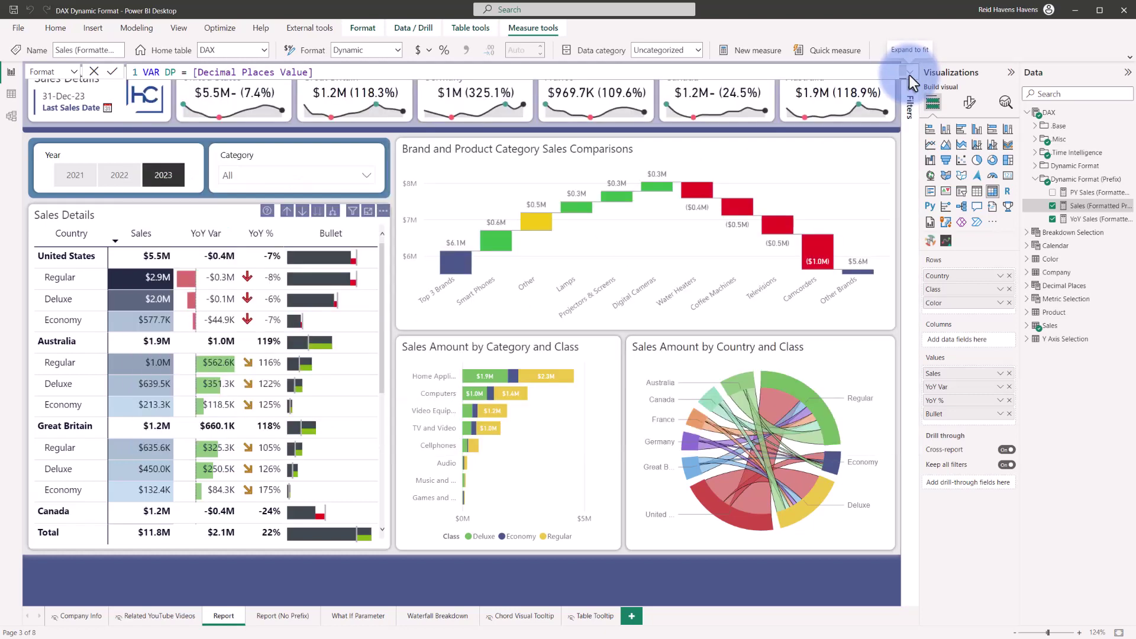
mouse_move(157, 297)
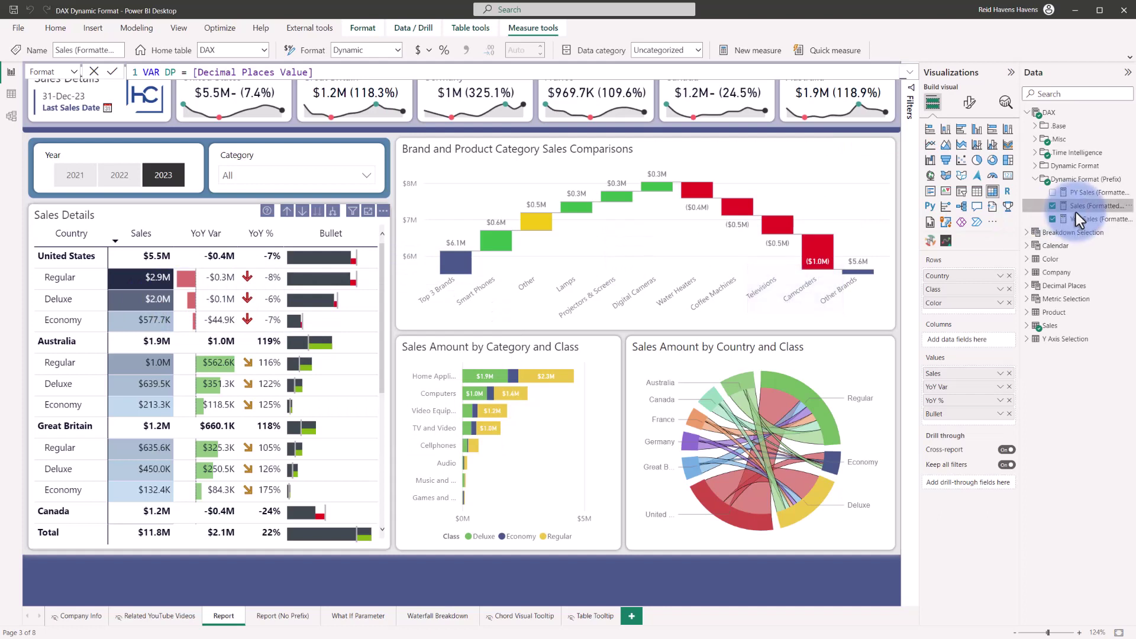
mouse_move(1076, 212)
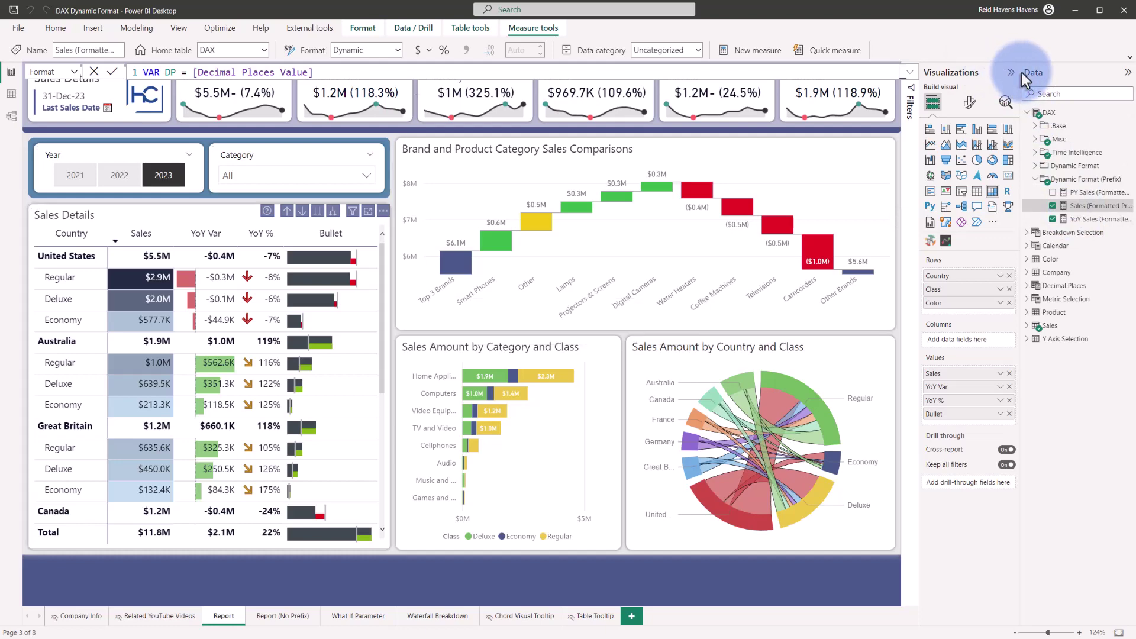
left_click_drag(1022, 72, 998, 72)
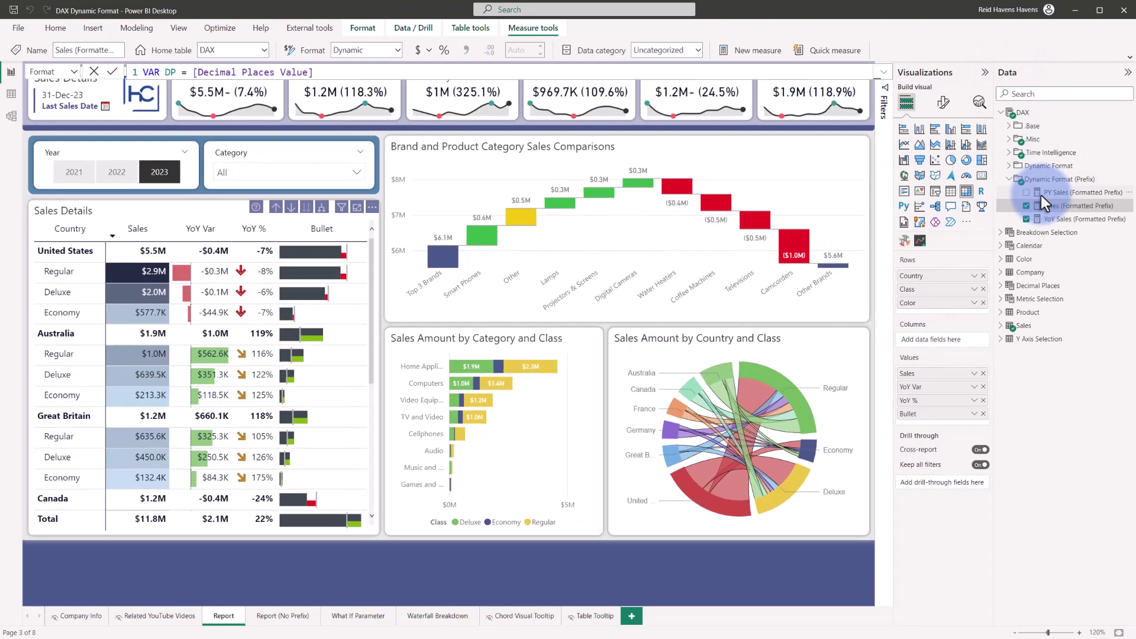
left_click(1009, 125)
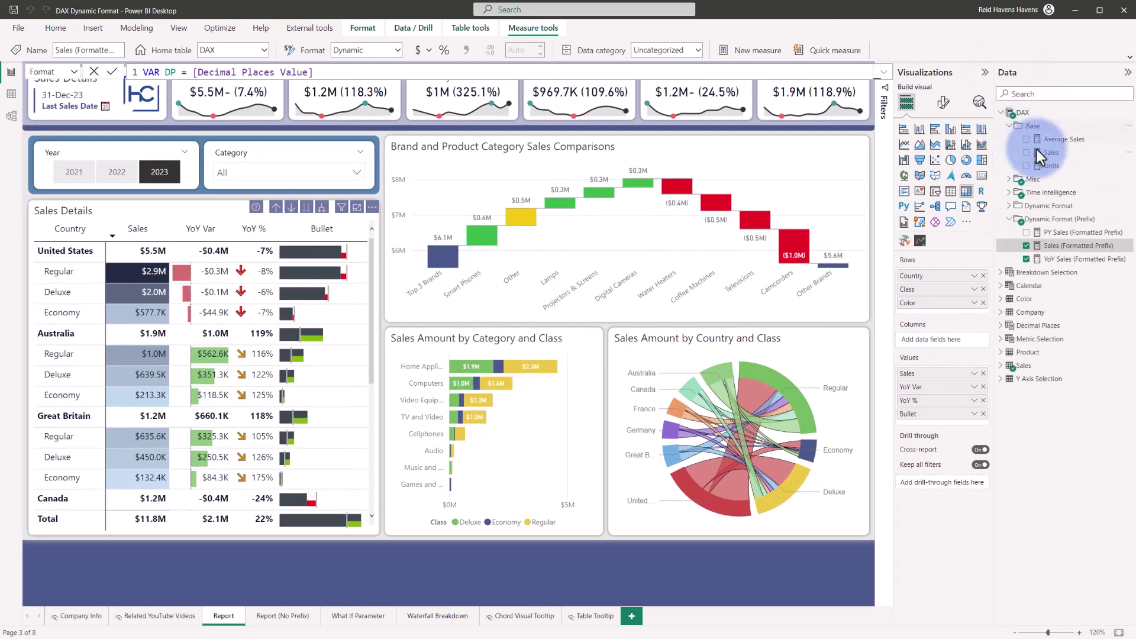
left_click(744, 145)
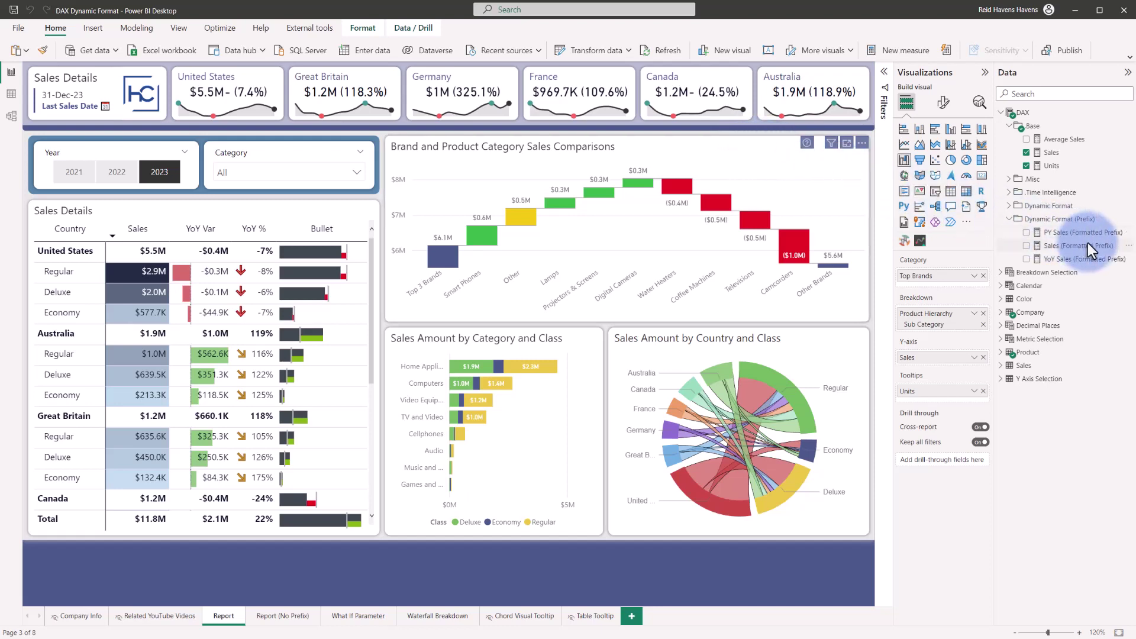
left_click_drag(1088, 245, 926, 357)
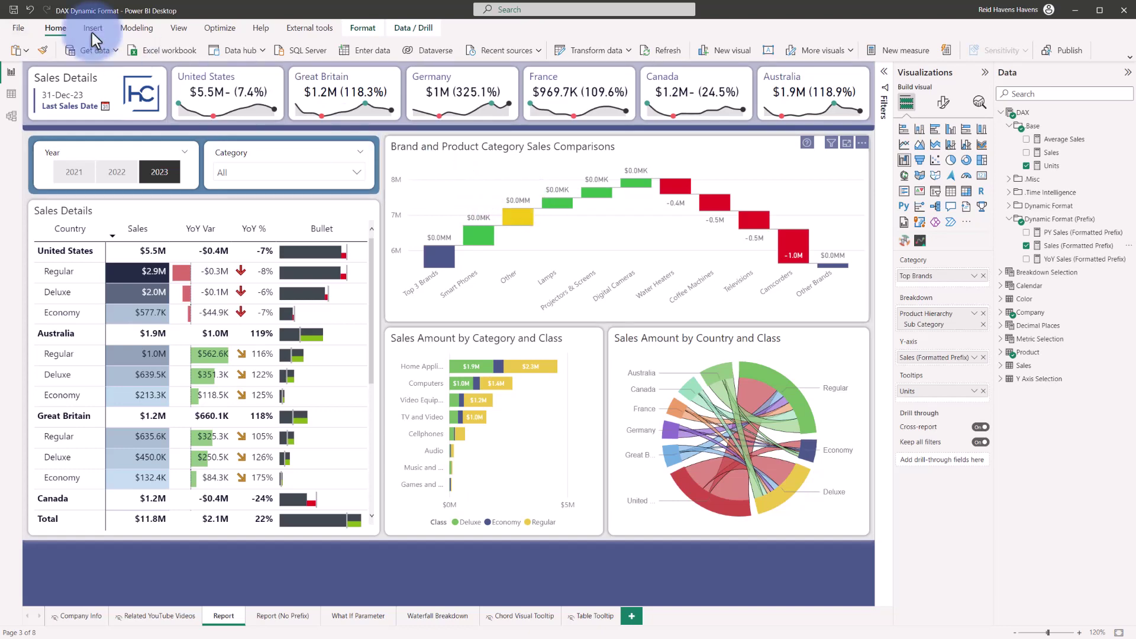
left_click(30, 5)
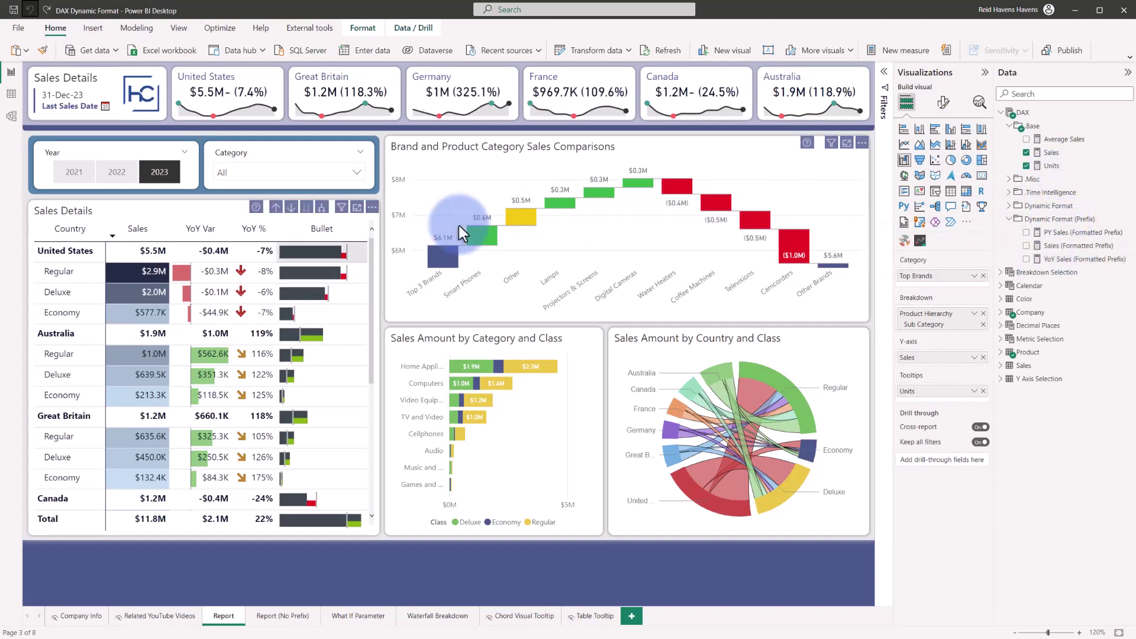
left_click(176, 211)
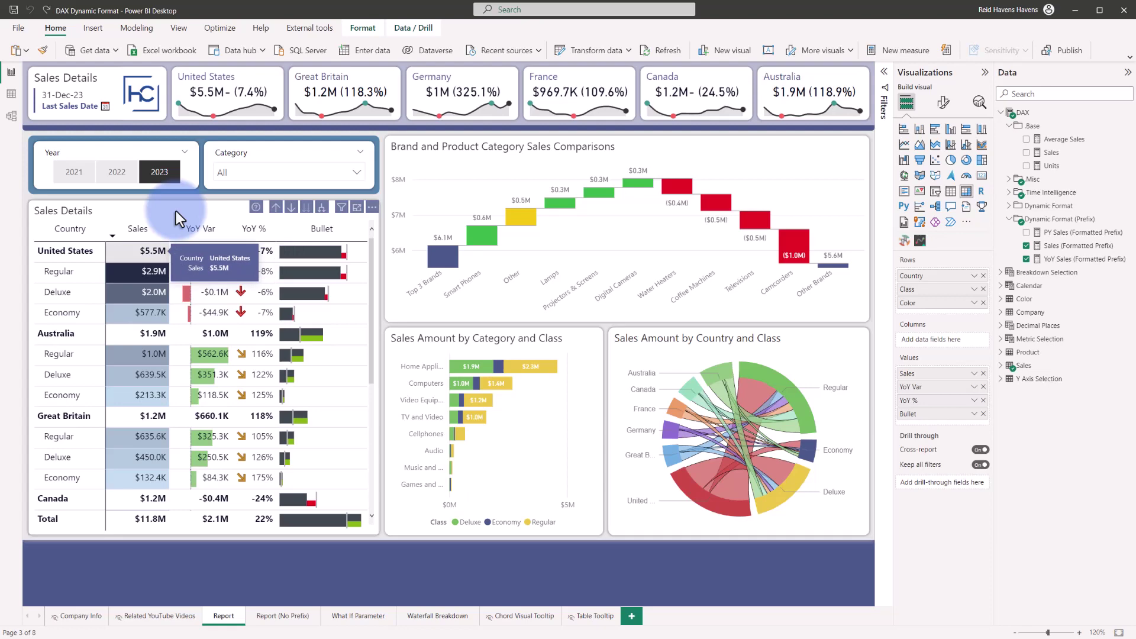
On the Report (No Prefix) page, select the Sales Details table and inspect its Sales ($) field.
key("Escape")
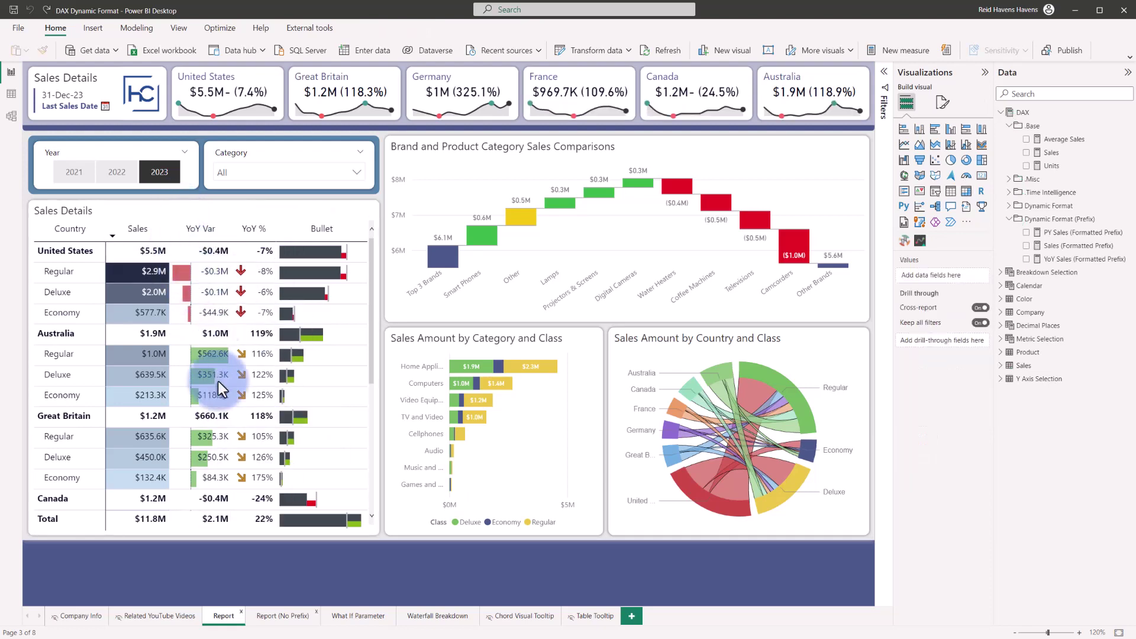
left_click(280, 616)
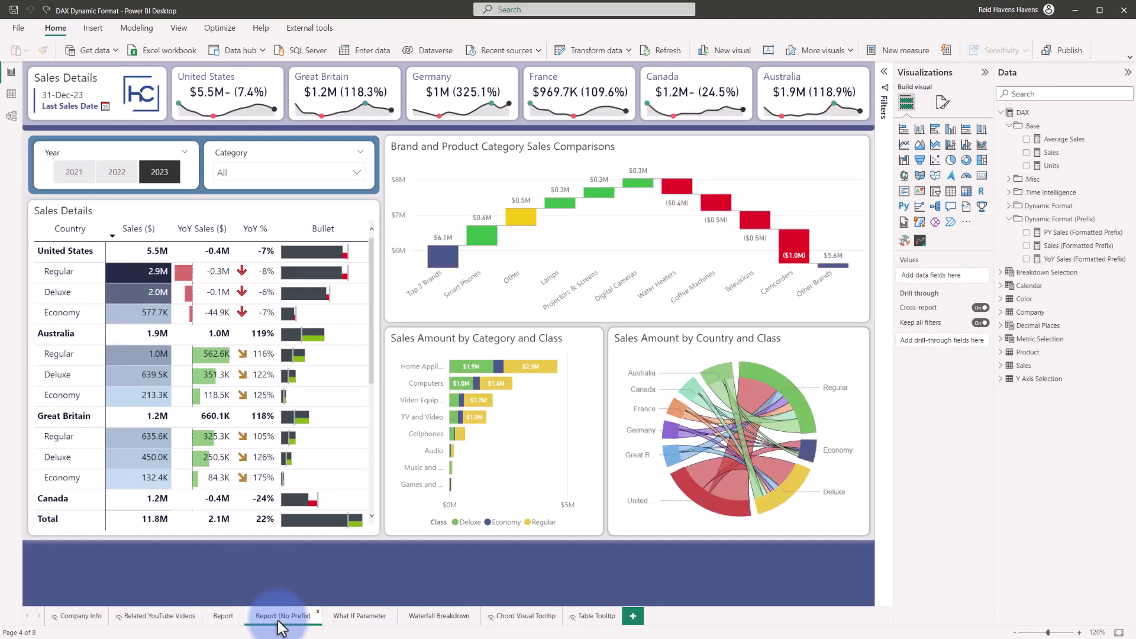
left_click(132, 202)
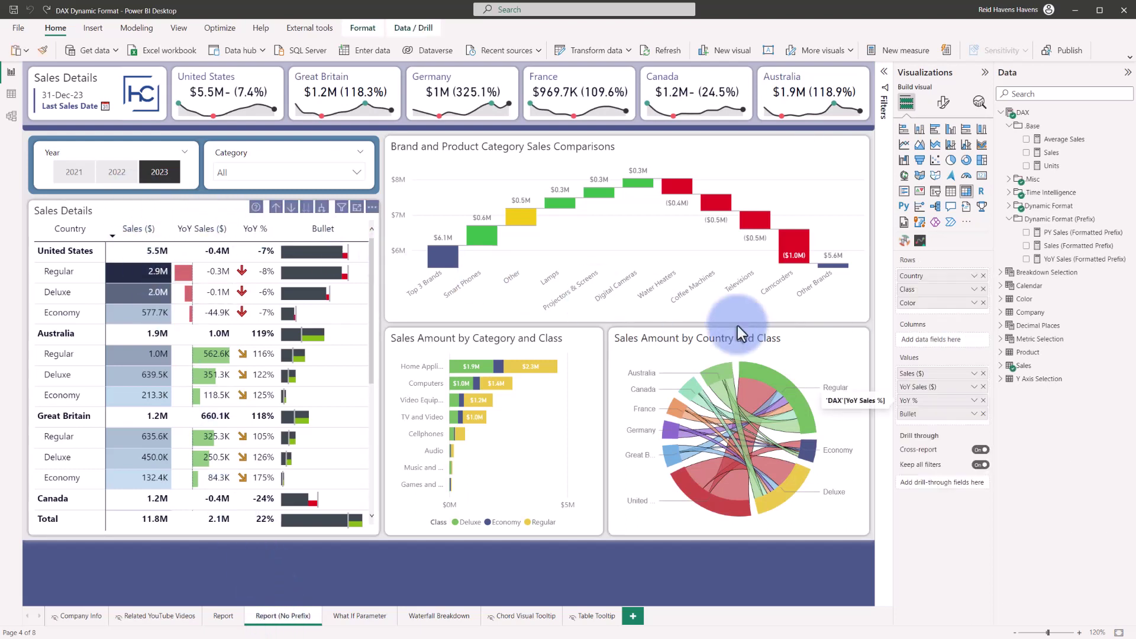
left_click(973, 374)
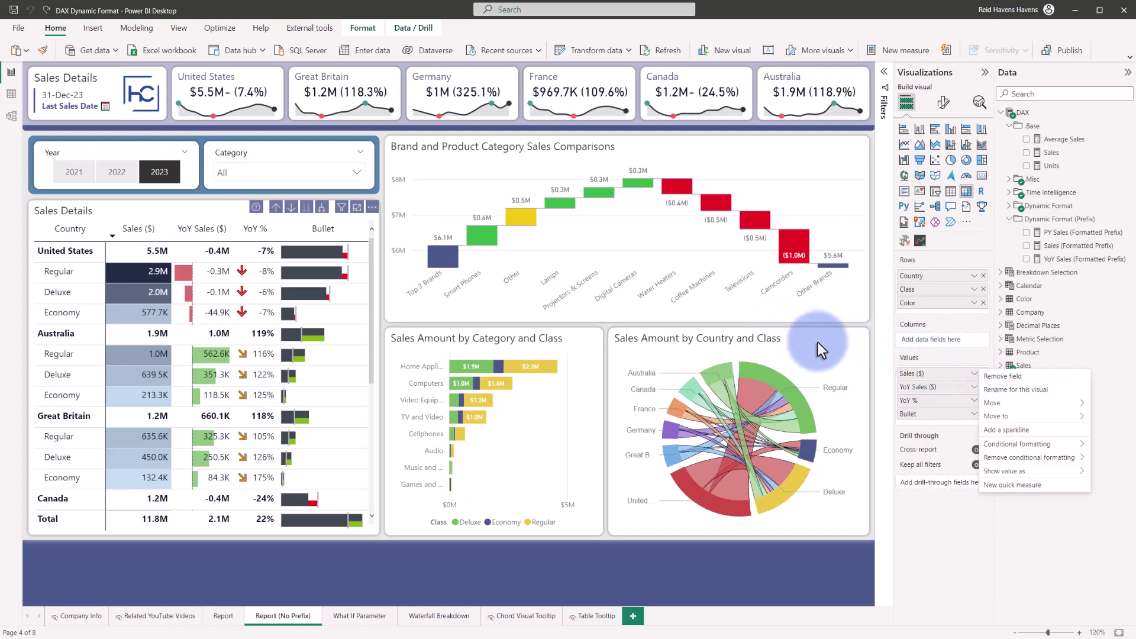
left_click(152, 207)
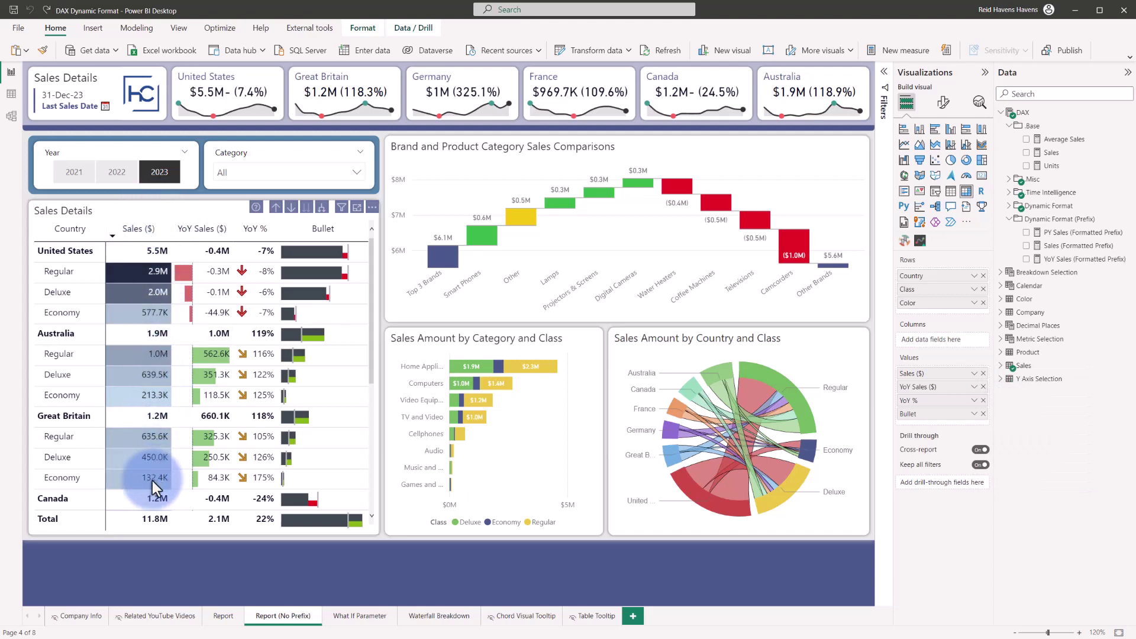
mouse_move(151, 452)
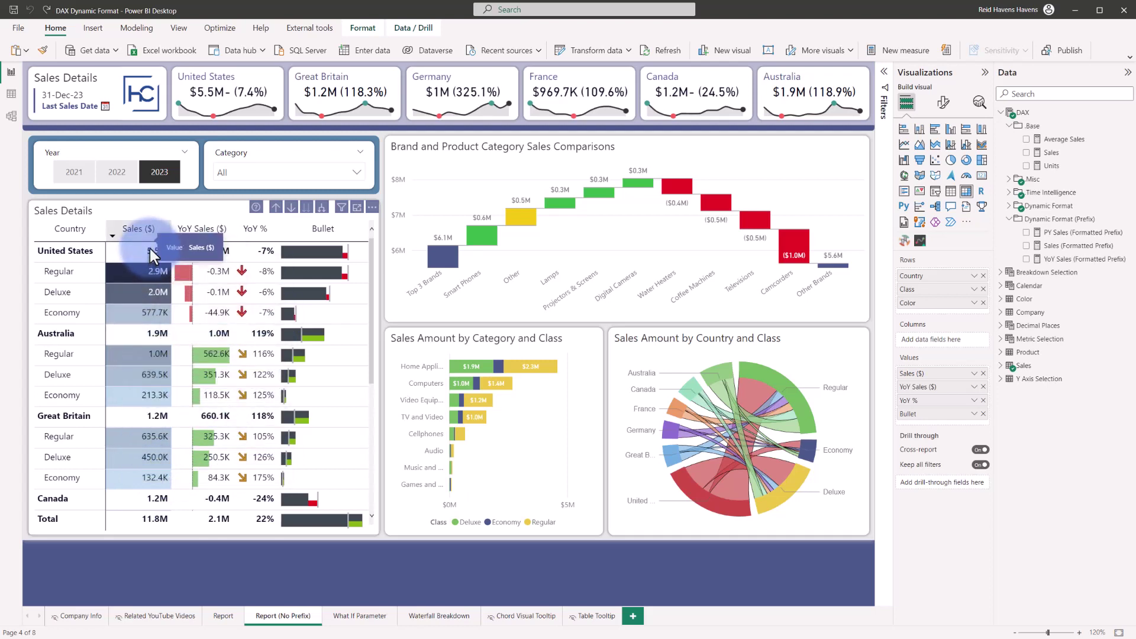
mouse_move(150, 248)
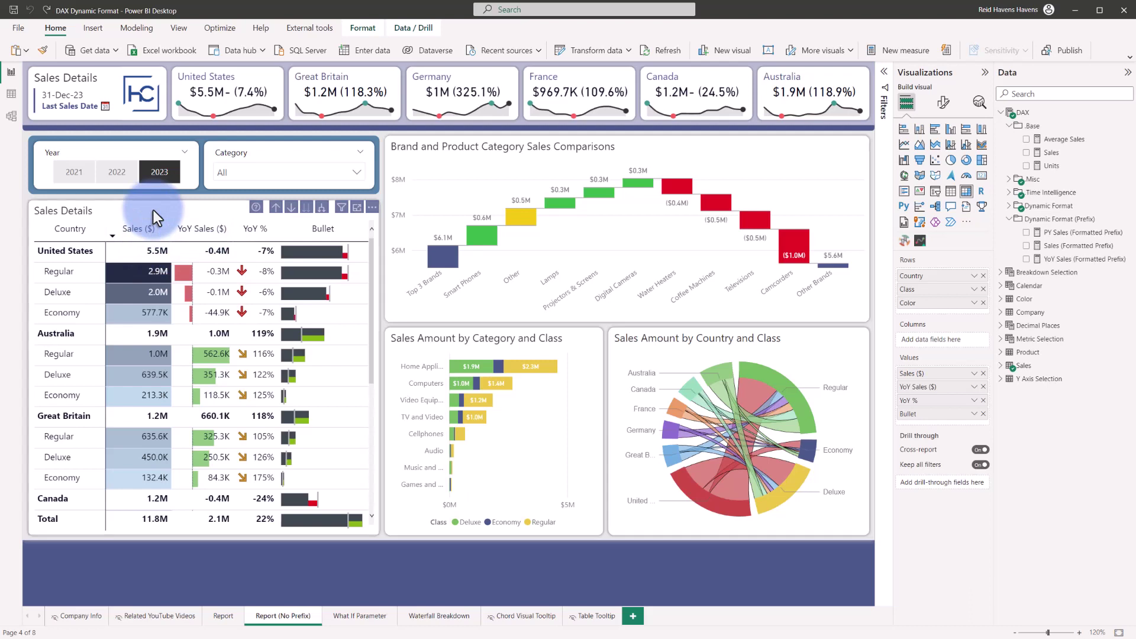
Expand Dynamic Format and view Sales (Formatted)'s 26-line format string, checking the line 23 pattern.
left_click(1009, 205)
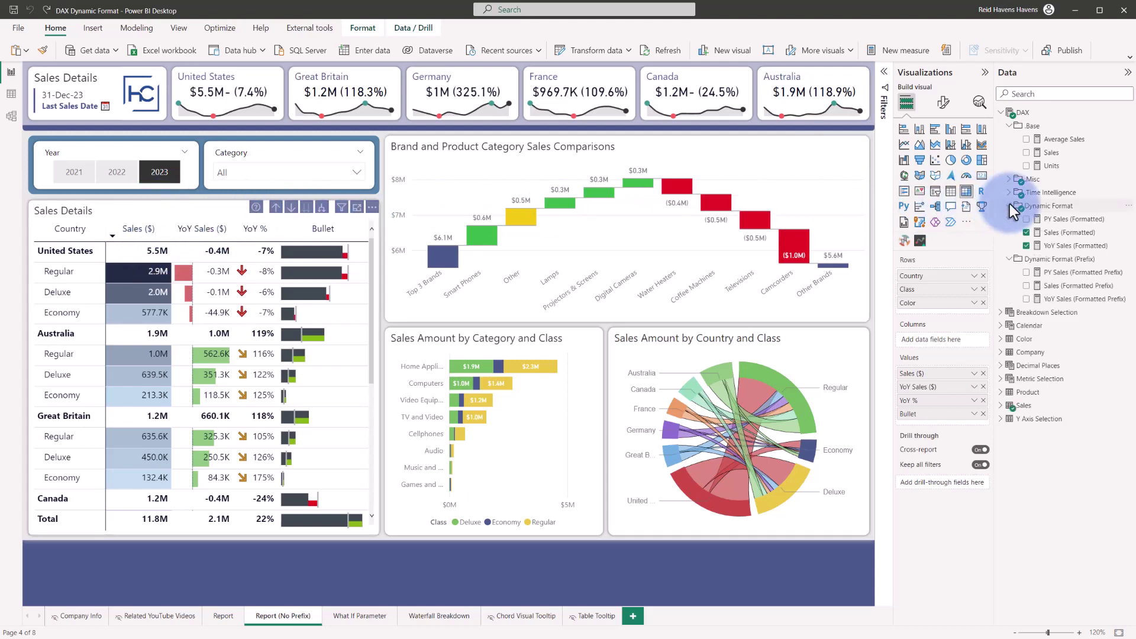
left_click(1060, 234)
left_click(59, 70)
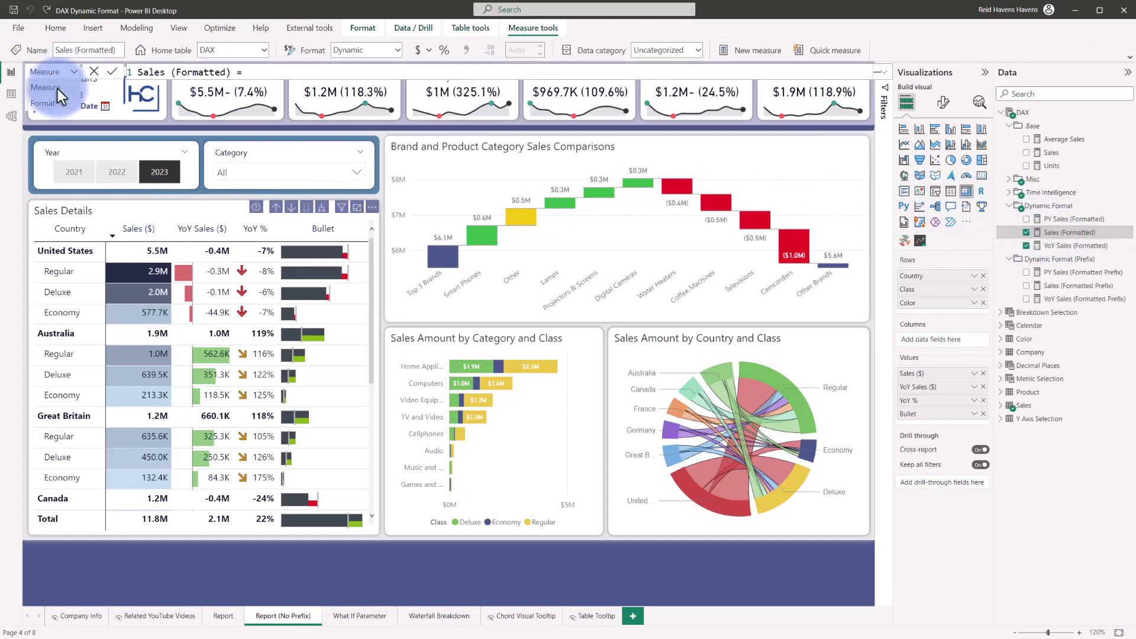
left_click(57, 104)
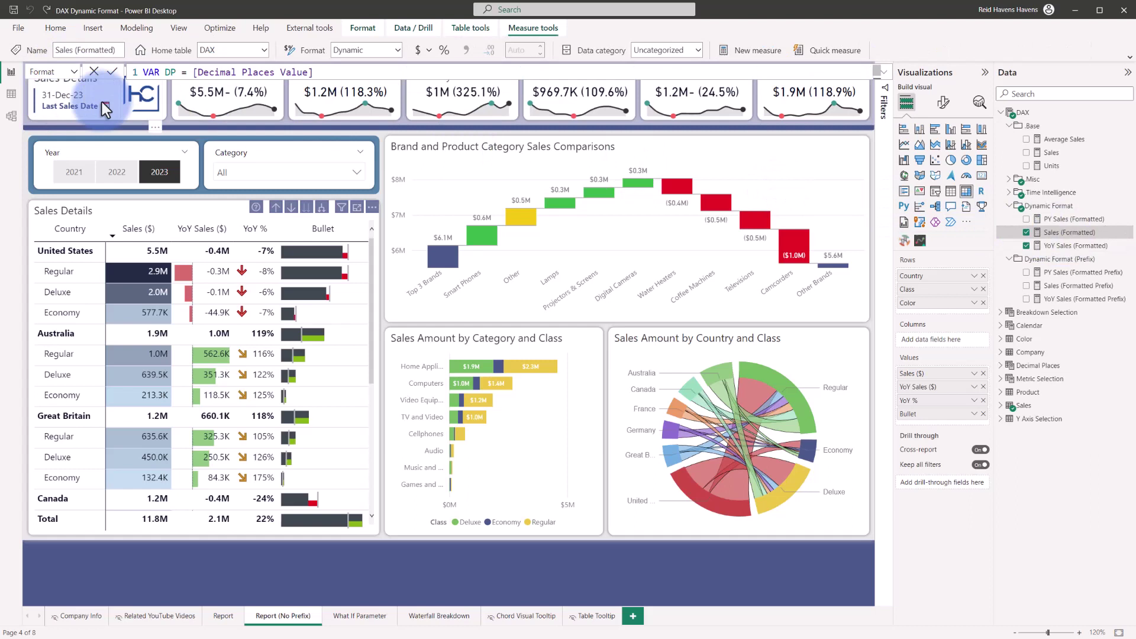
left_click(887, 72)
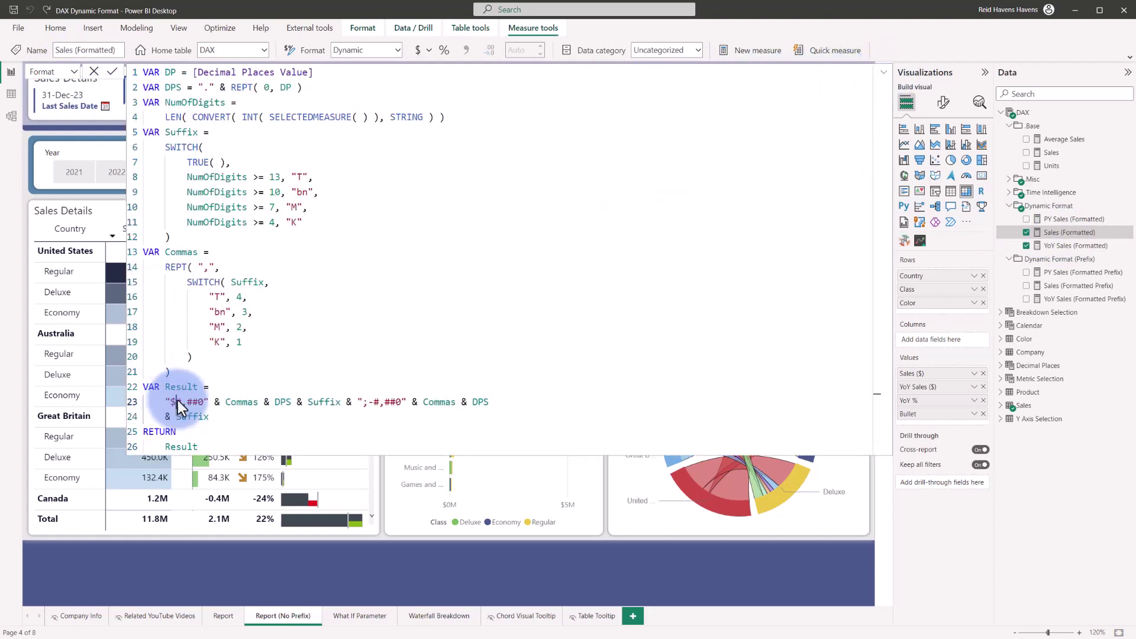
left_click(368, 402)
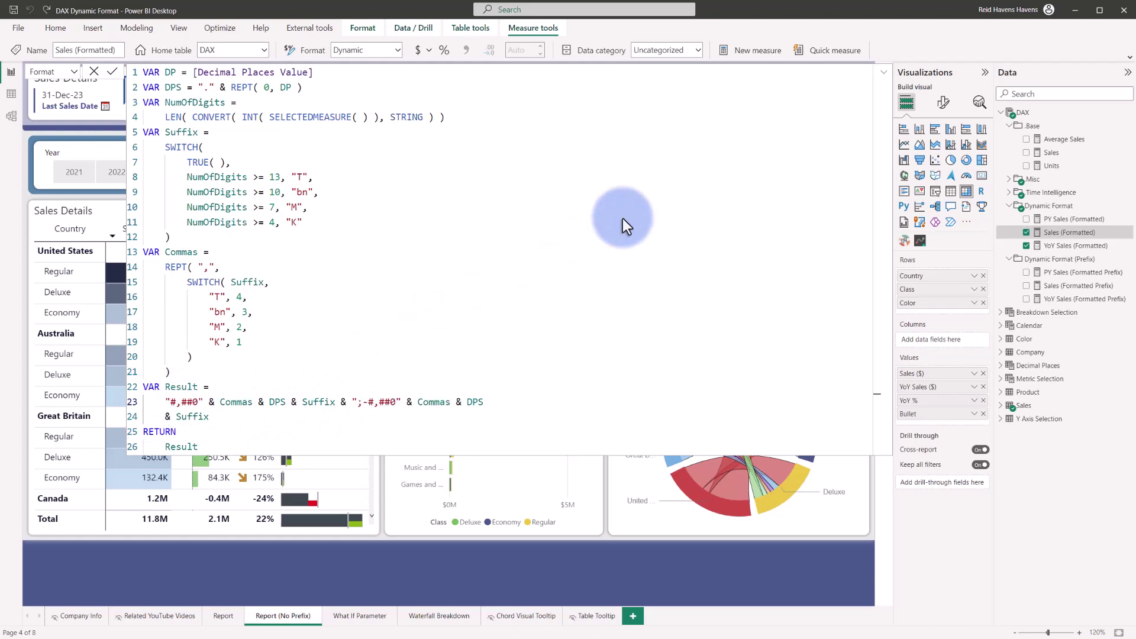
left_click(886, 75)
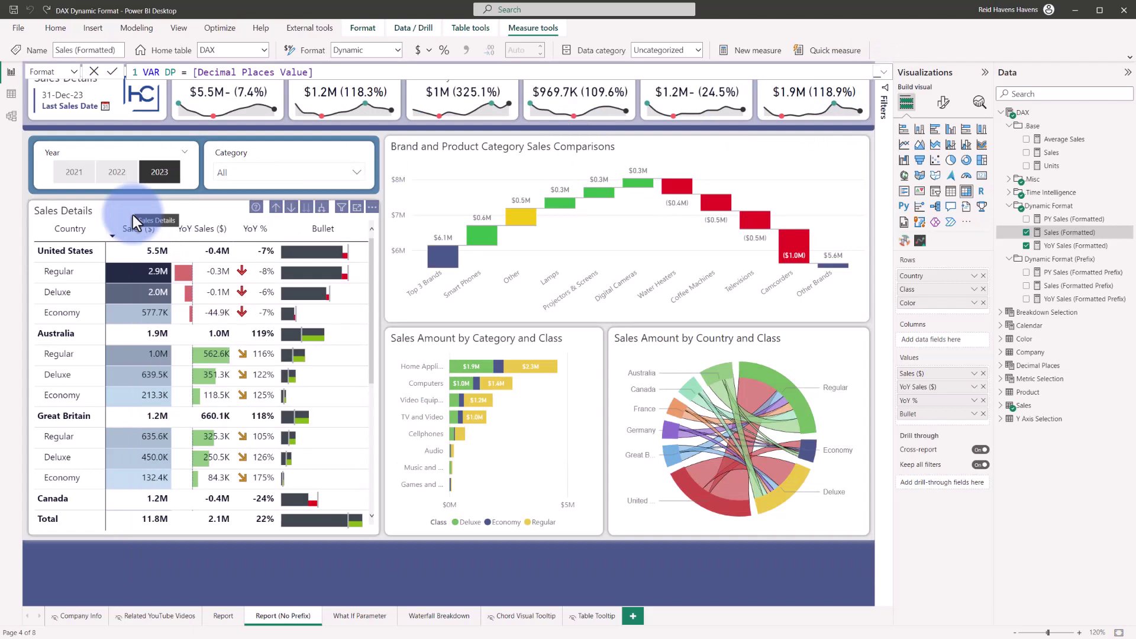
On the What If Parameter page, enter 2 in the Decimal Places slicer.
key("Escape")
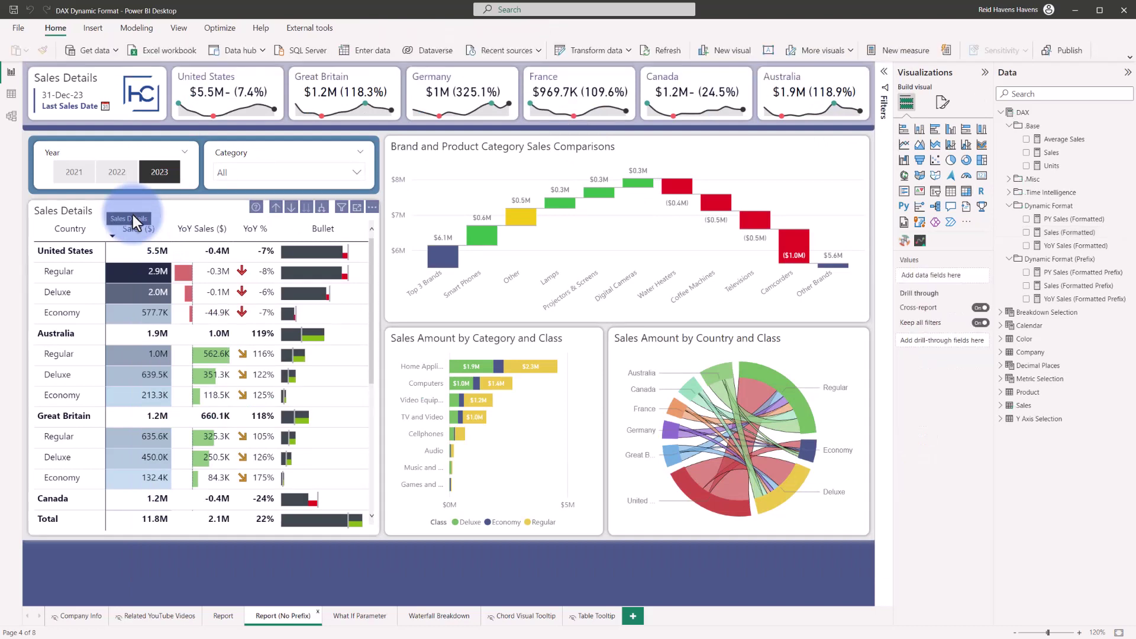
left_click(360, 616)
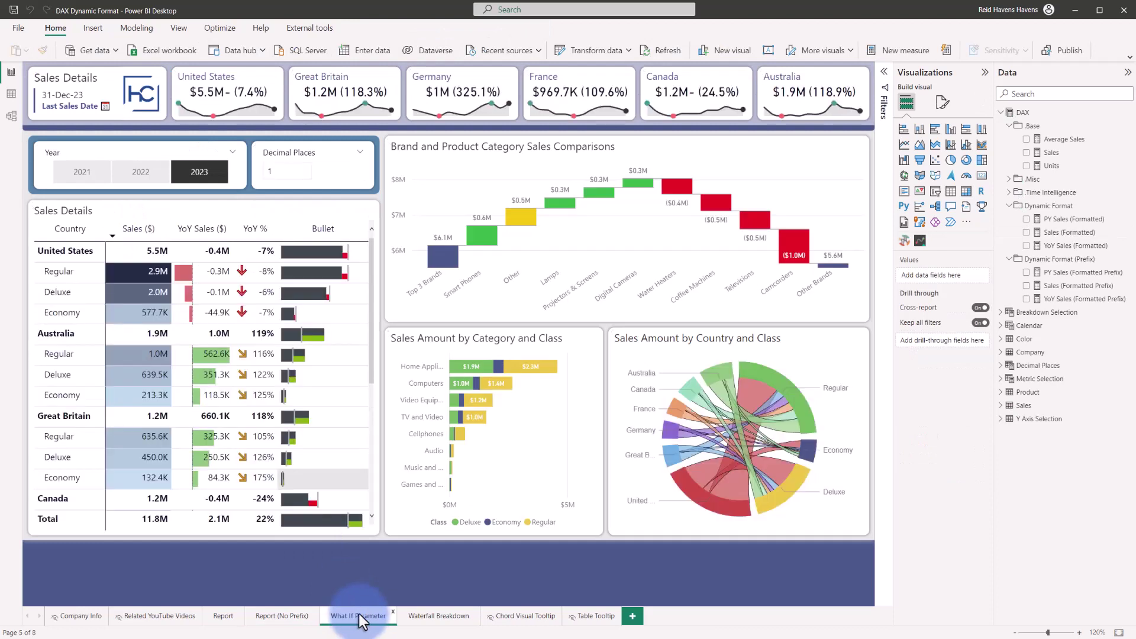
left_click(273, 162)
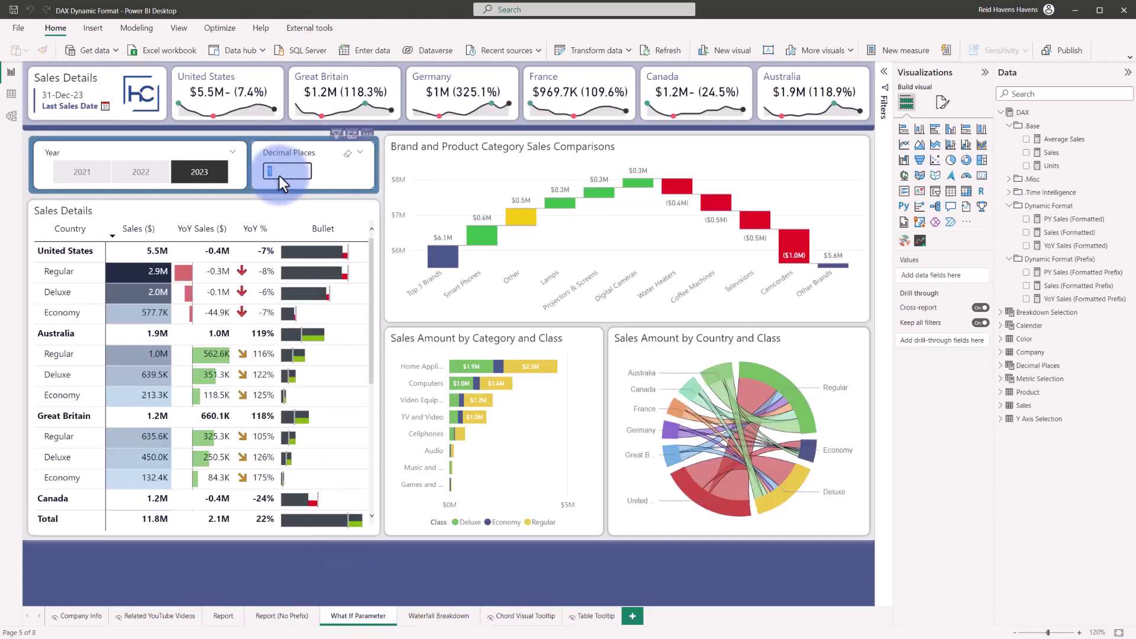
type("2")
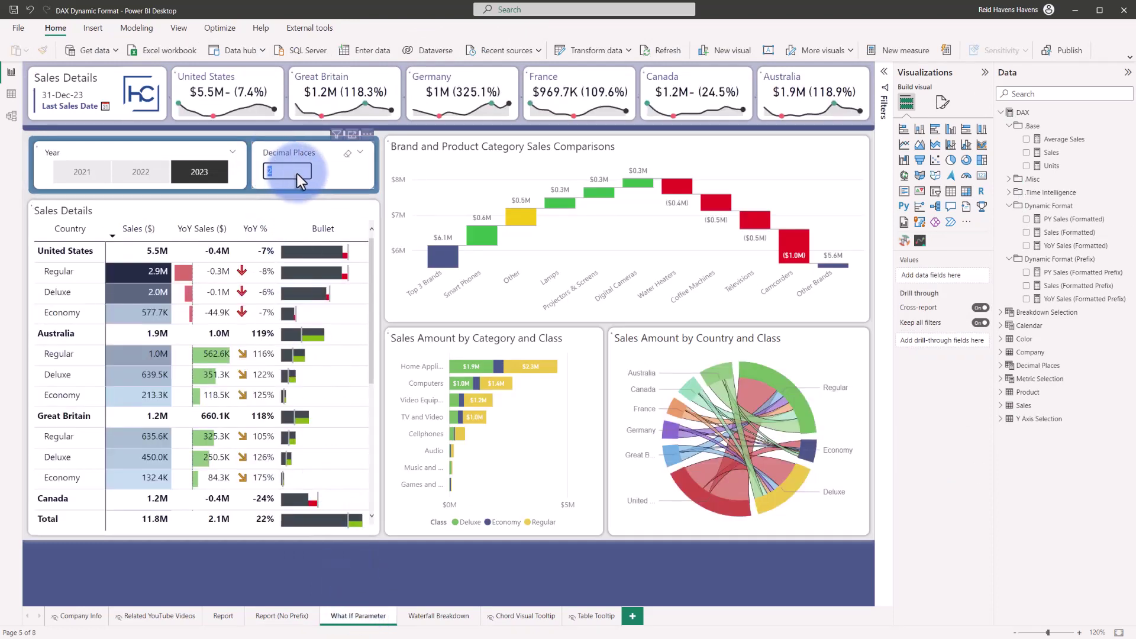
key("Return")
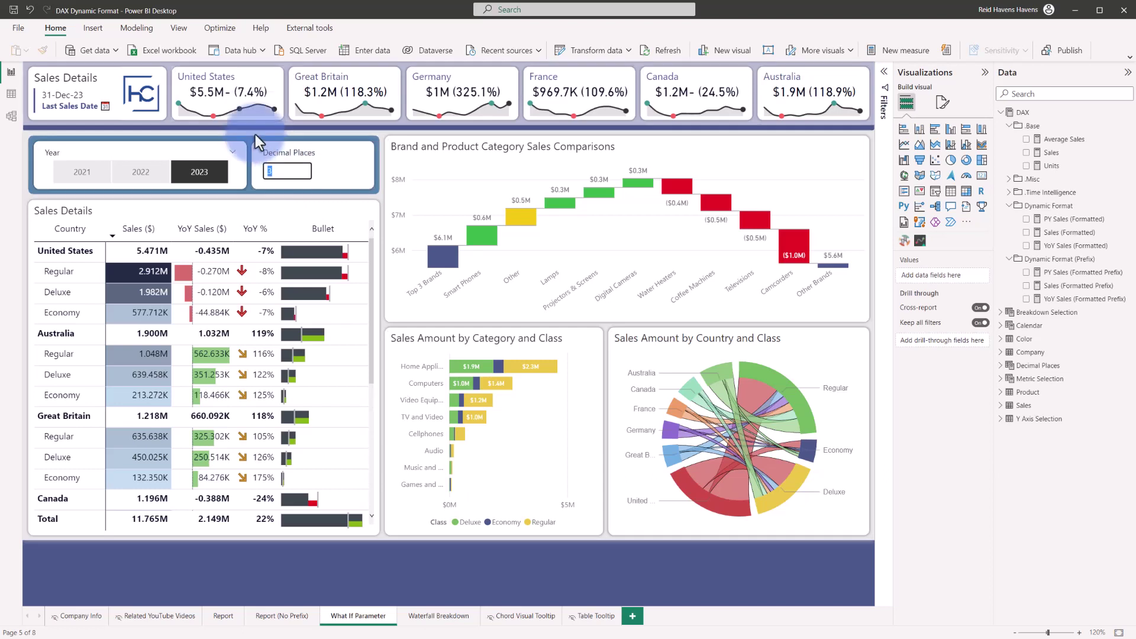
Look at the New parameter options on the Modeling tab without creating one.
left_click(139, 27)
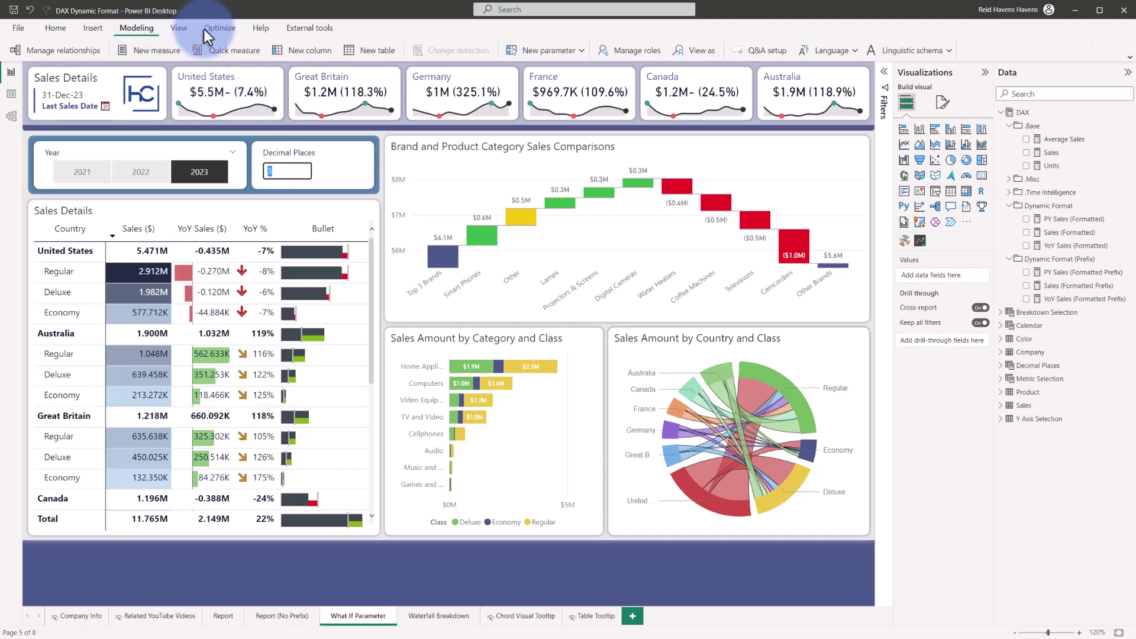
left_click(584, 50)
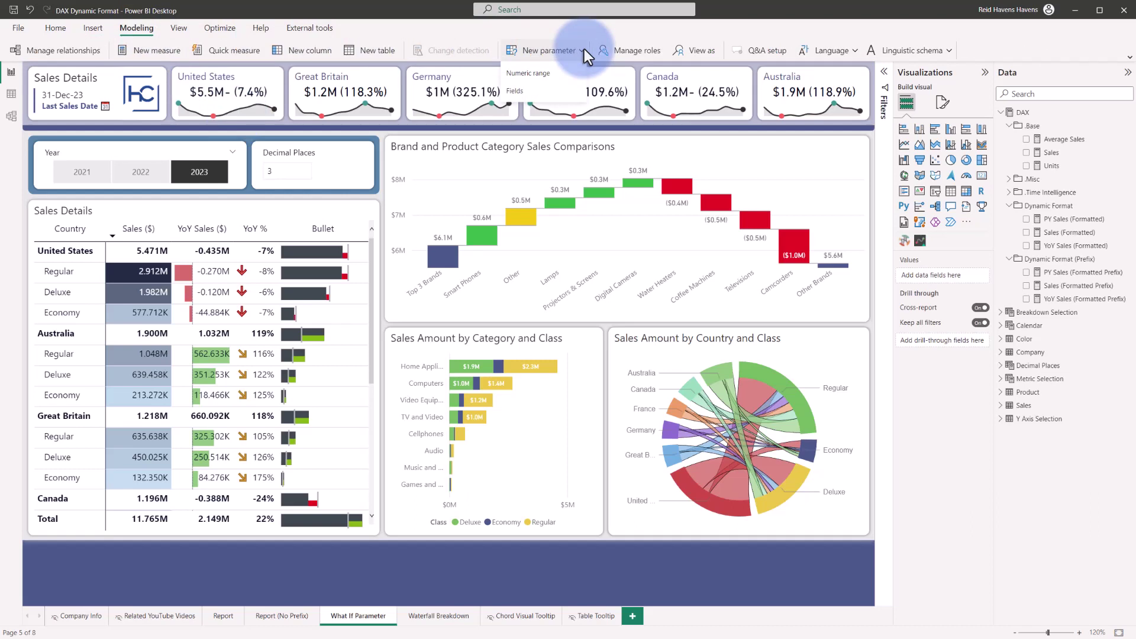
left_click(585, 49)
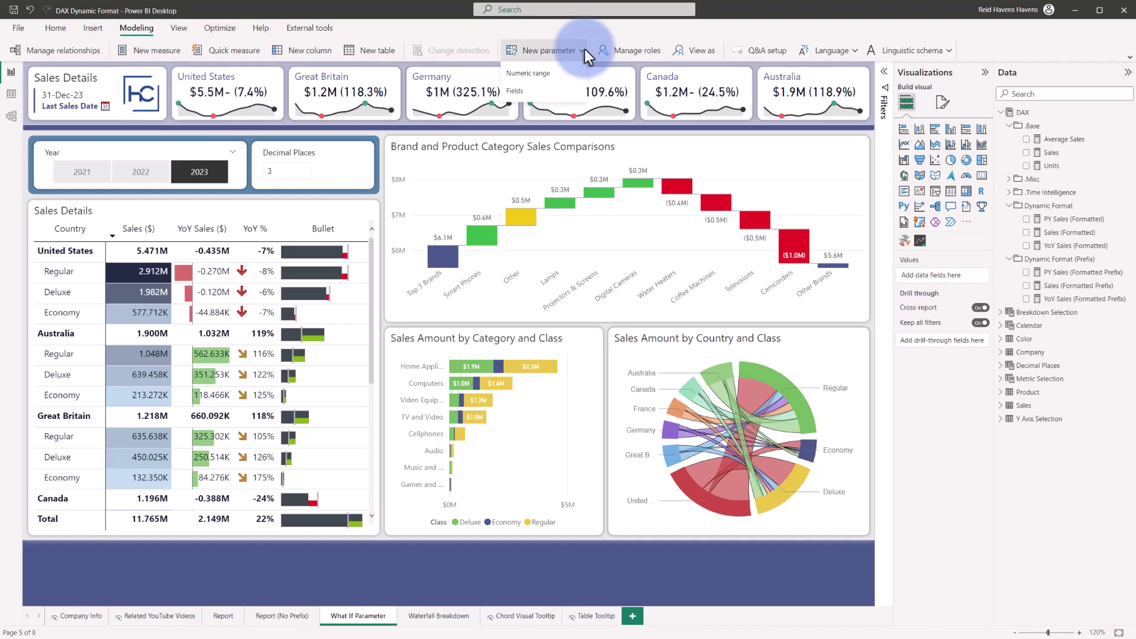
Select PY Sales (Formatted) and switch the formula bar to its 26-line Format expression.
left_click(1059, 223)
left_click(883, 71)
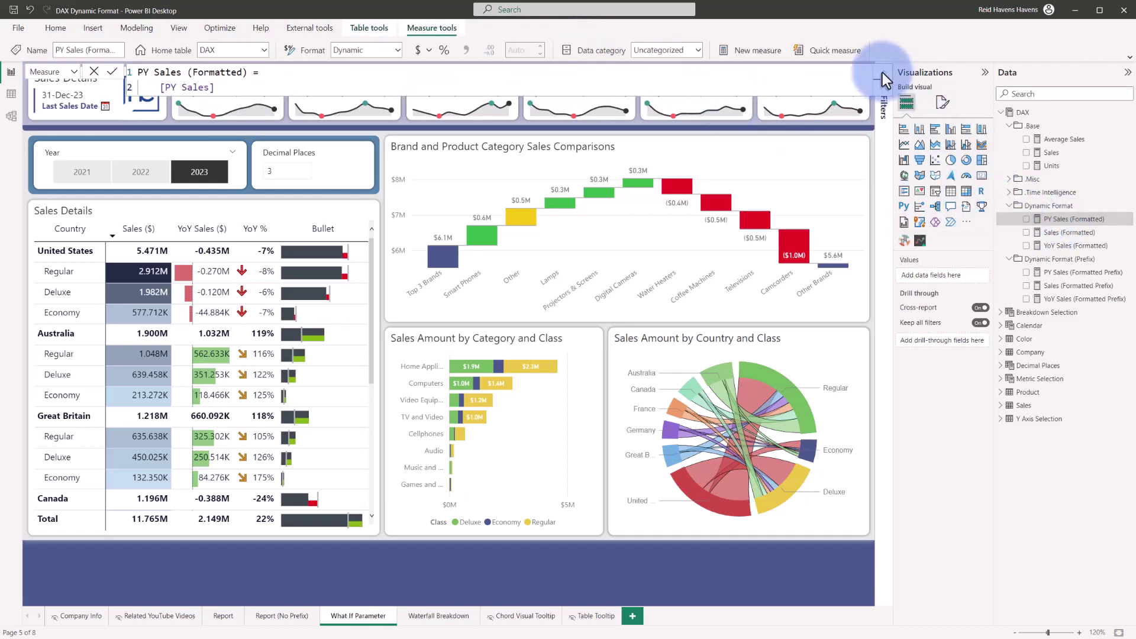
left_click(50, 72)
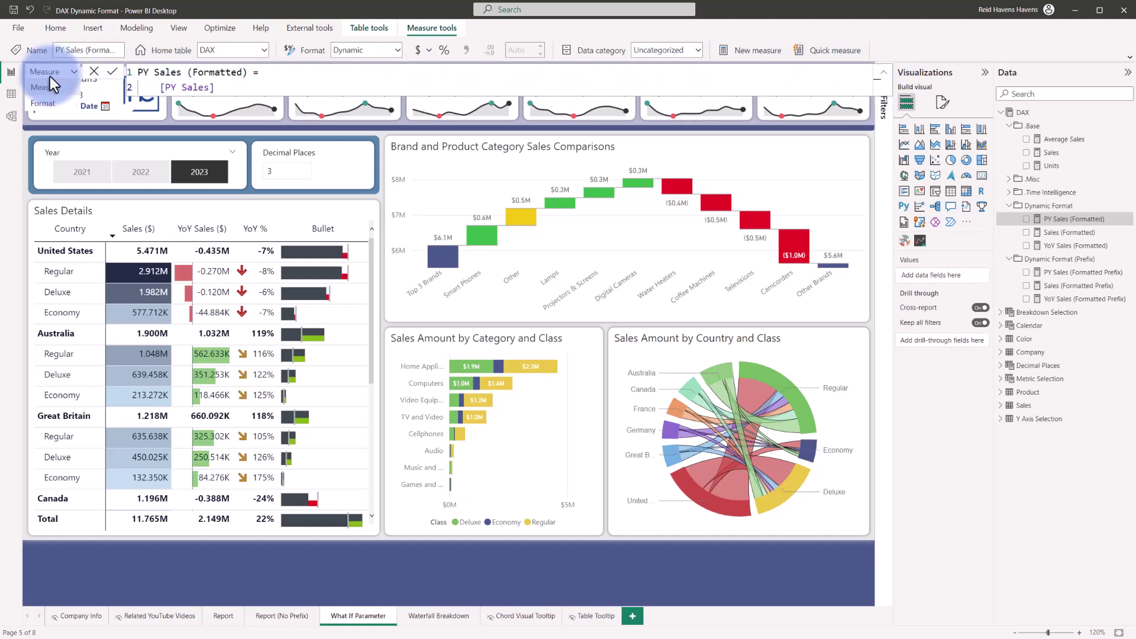
left_click(42, 104)
Highlight [Decimal Places Value], expand the Decimal Places table, and set the slicer to 1.
left_click_drag(313, 72, 192, 75)
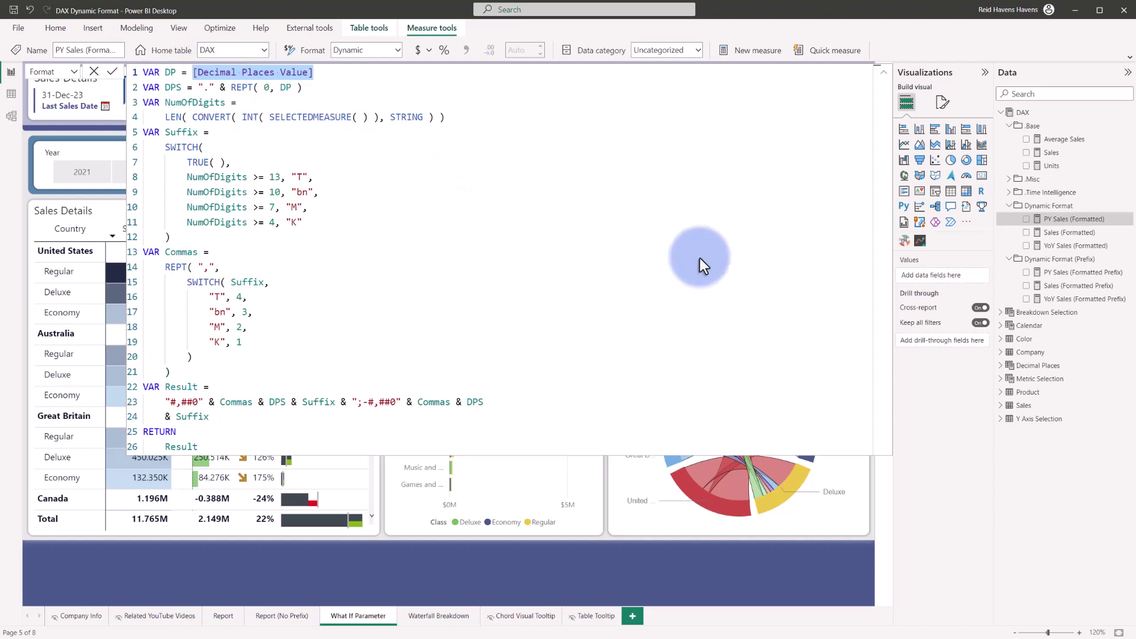
left_click(1002, 366)
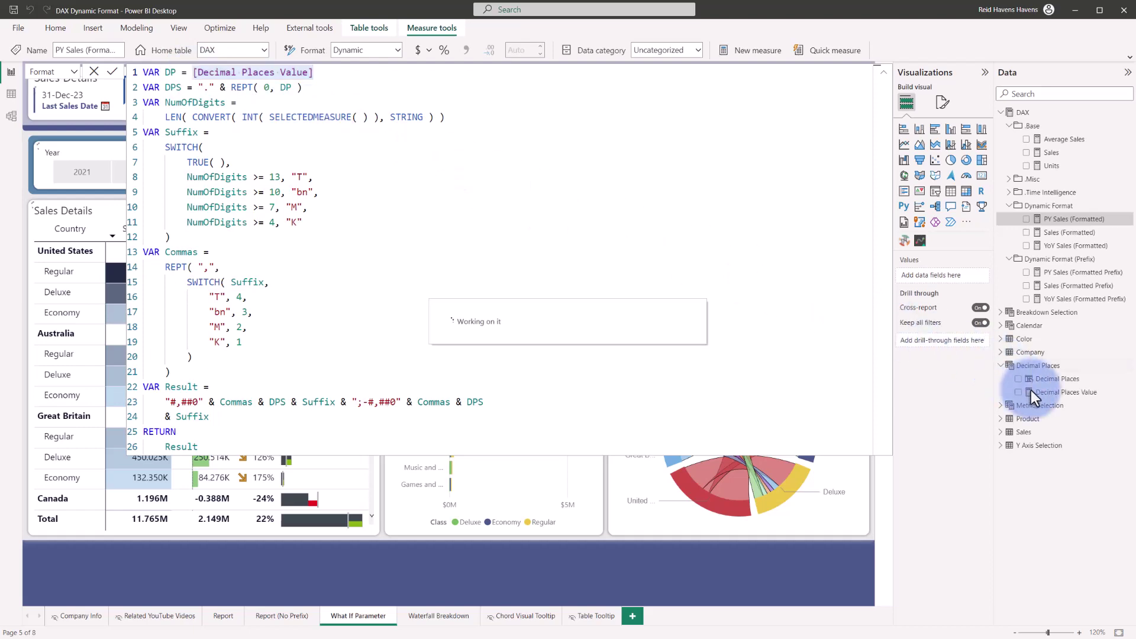
left_click(885, 72)
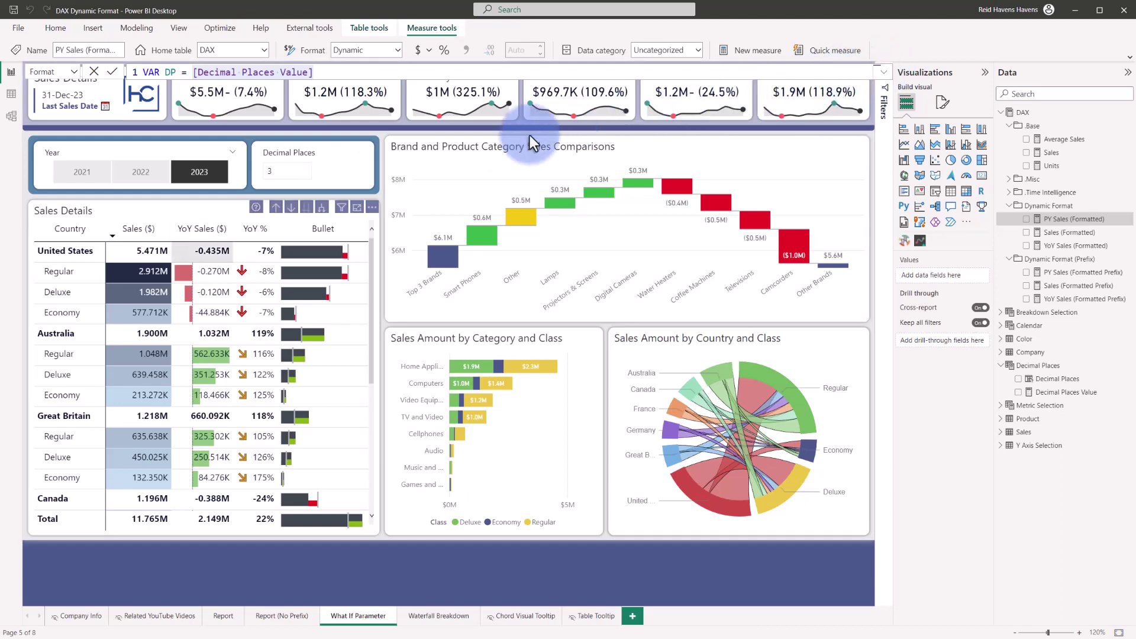
left_click(293, 178)
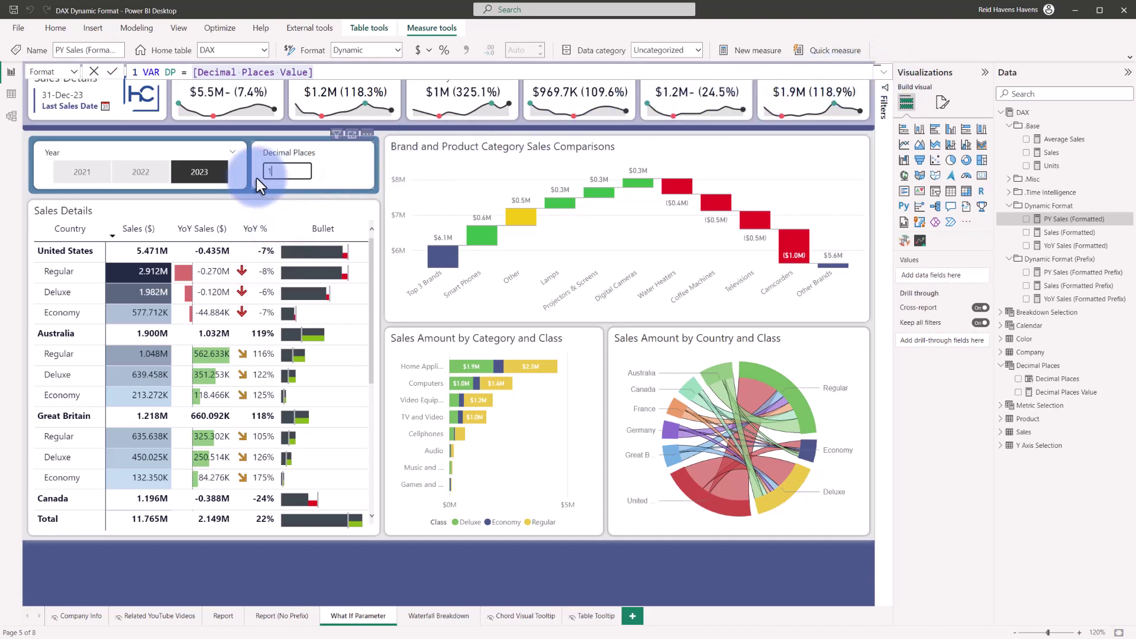
key("Return")
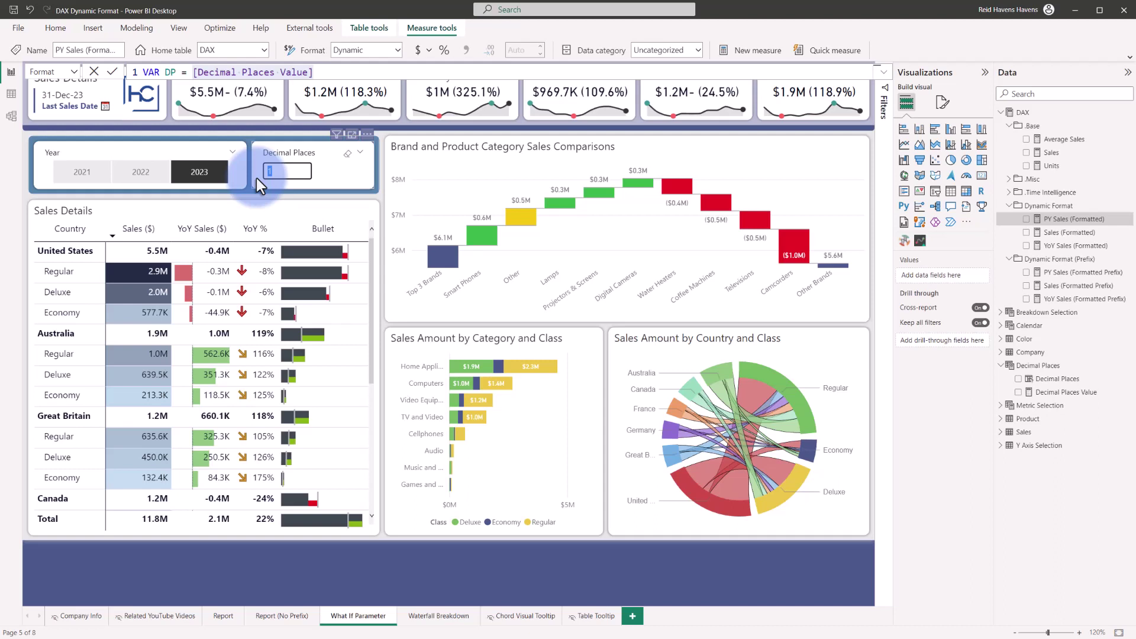
Expand the formula bar and select all 26 lines of PY Sales (Formatted)'s format string.
left_click(885, 73)
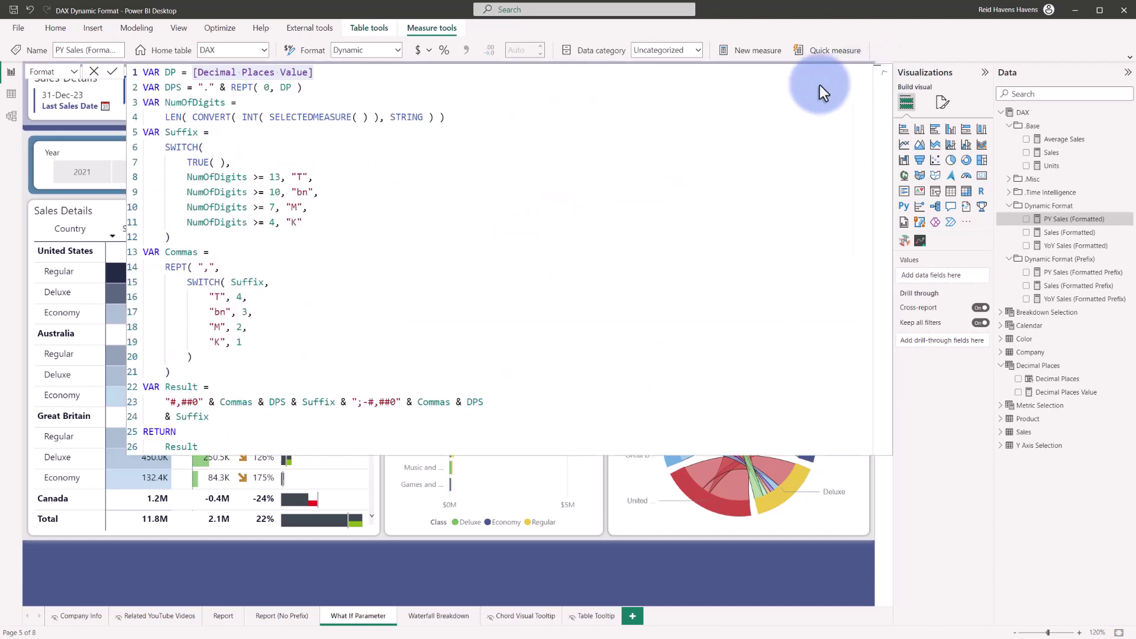
left_click_drag(209, 447, 129, 58)
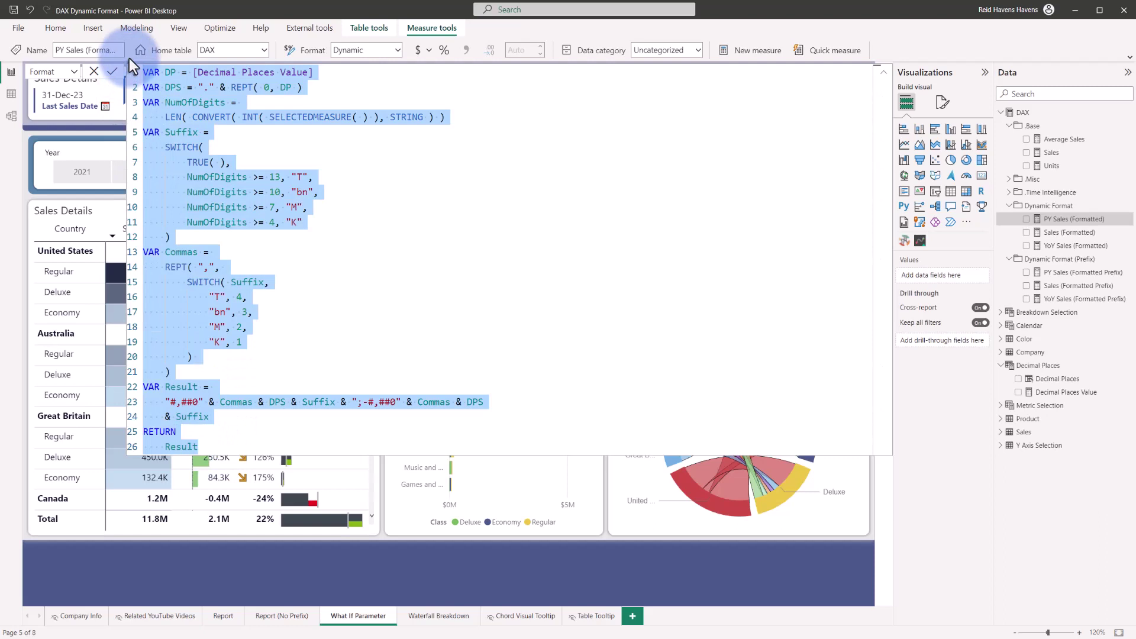